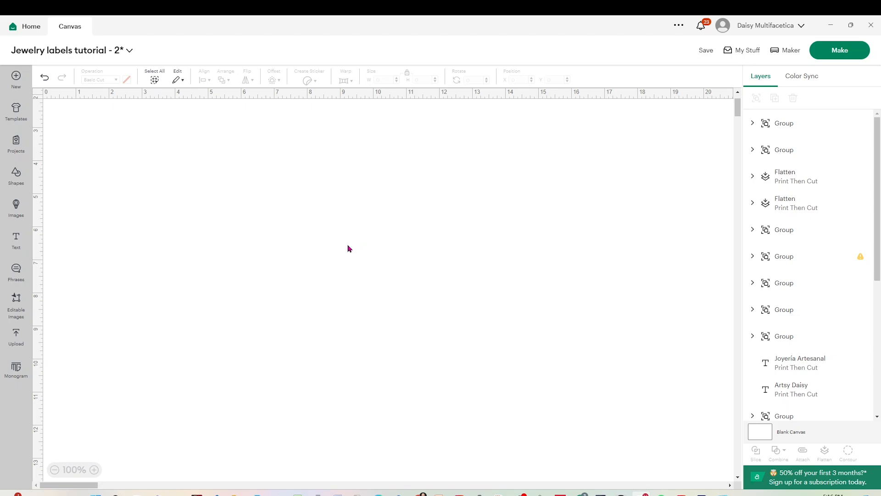
# - Upload the necklace label SVG "Necklace Labels Collar Etiquetas SVG 3" from the Labels tags folder, keeping its default image name
pyautogui.click(16, 339)
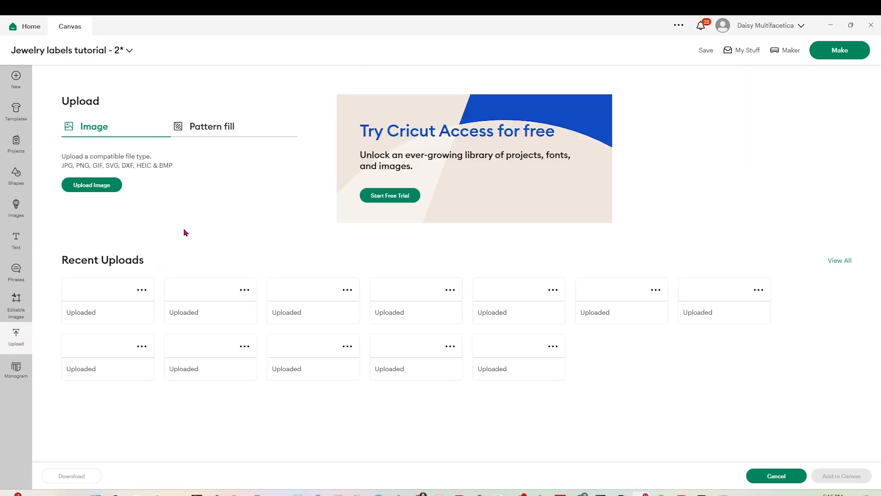
pyautogui.click(98, 184)
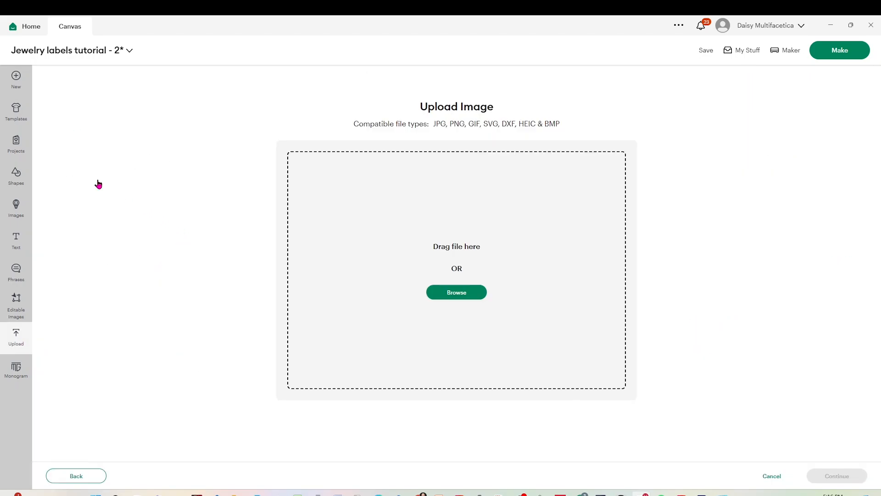
pyautogui.click(454, 294)
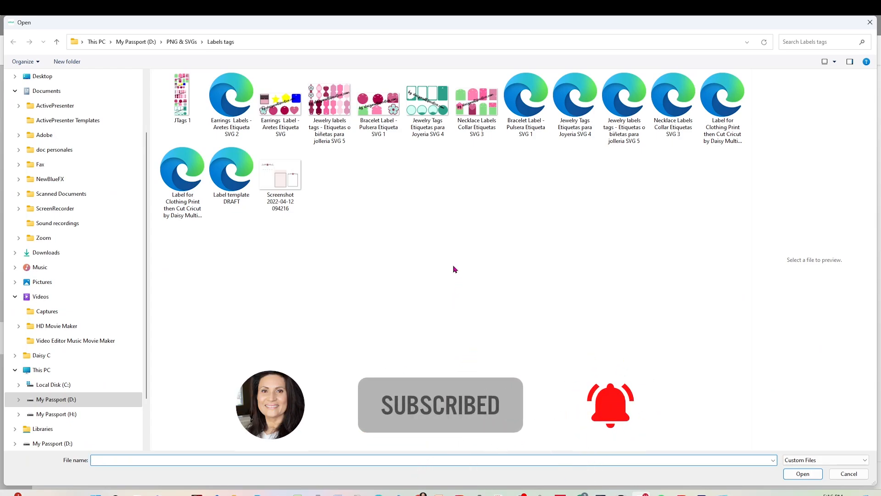
pyautogui.click(665, 137)
pyautogui.click(808, 476)
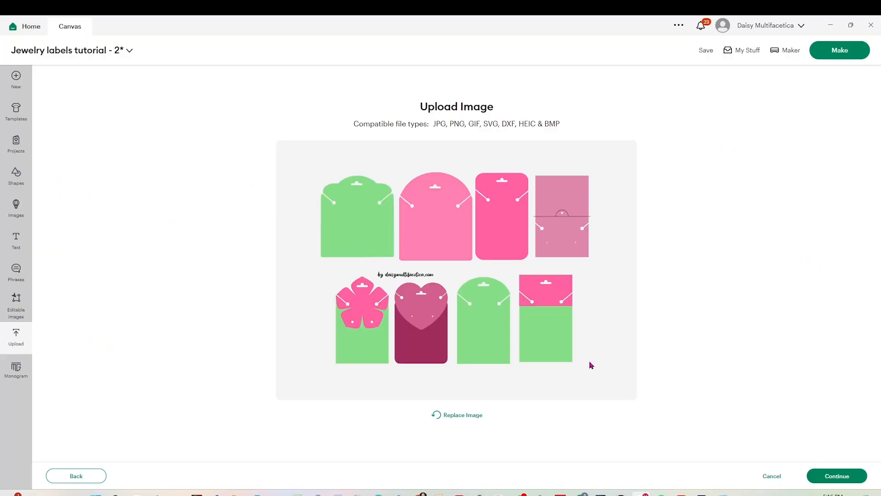
pyautogui.click(831, 475)
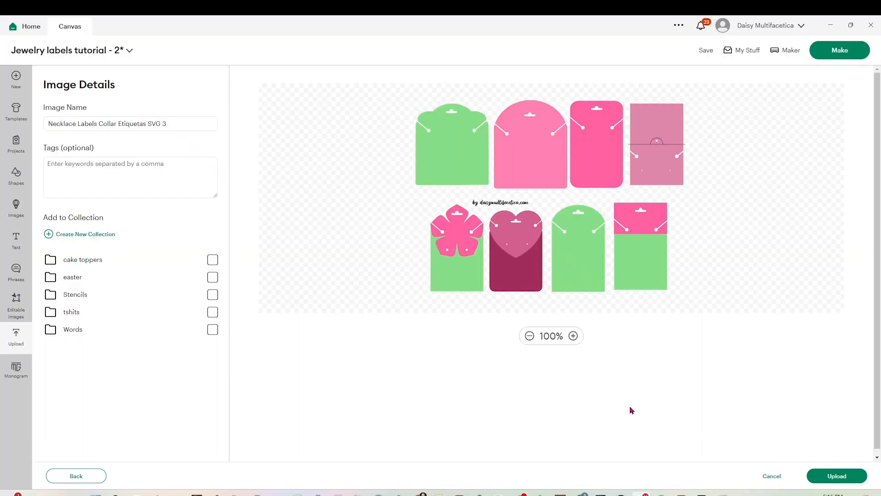
pyautogui.click(834, 478)
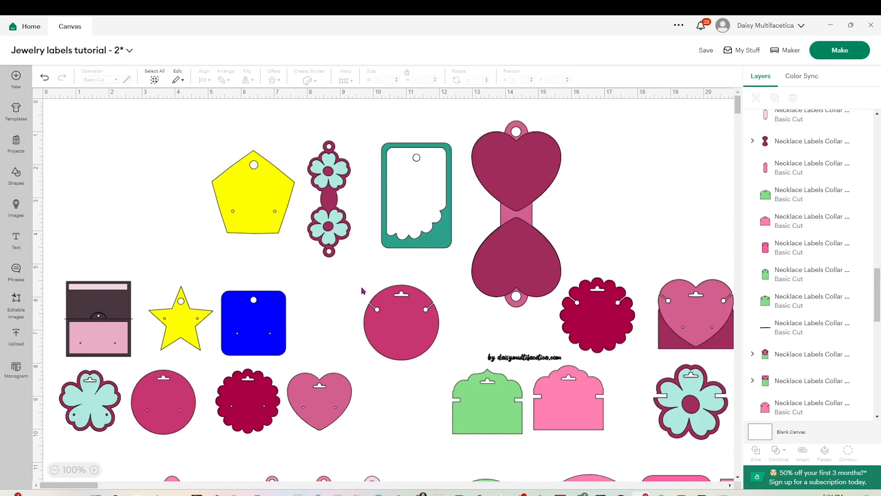
pyautogui.scroll(-6, 364, 288)
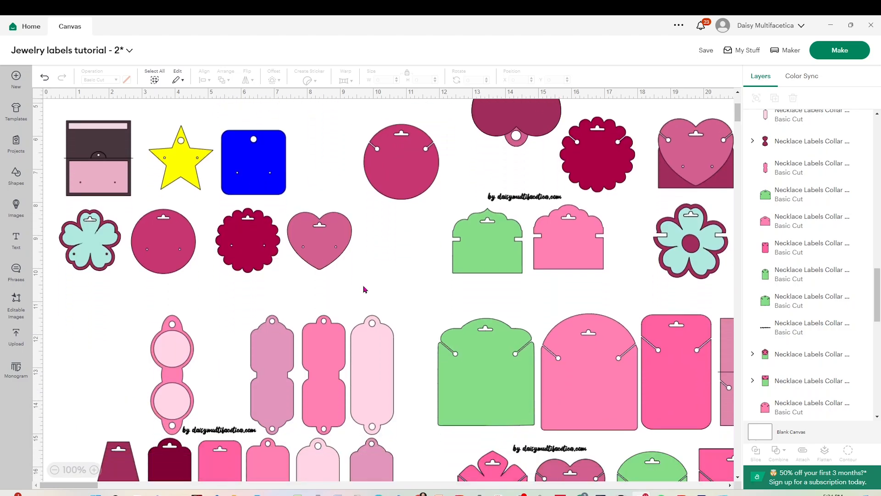
pyautogui.scroll(-5, 363, 289)
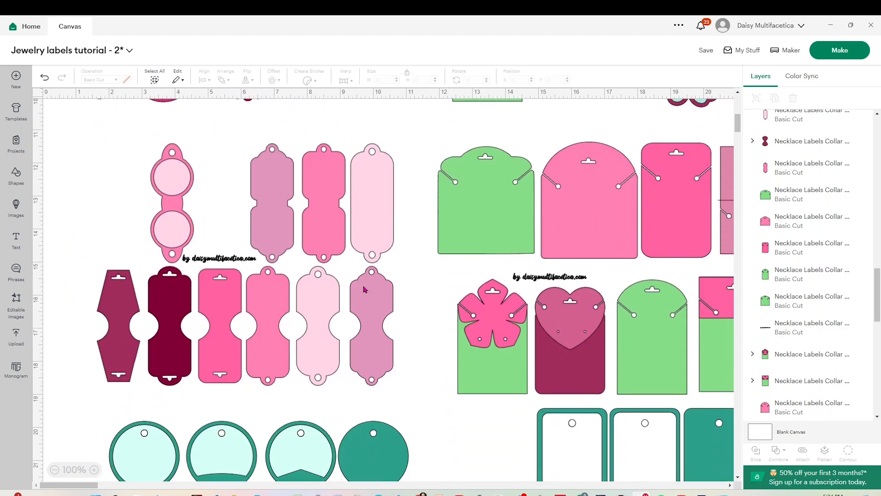
pyautogui.scroll(5, 351, 349)
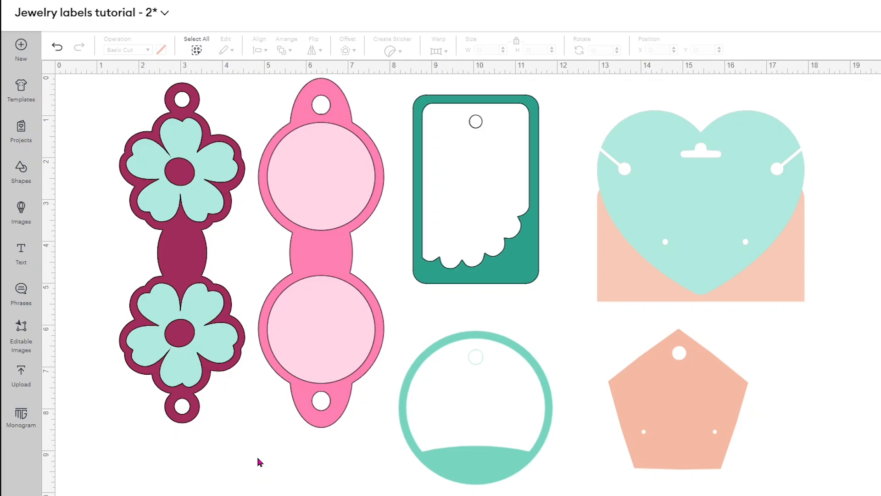
# - Resize the double-flower bracelet label to 2 in wide with proportions locked and position it near the canvas's upper-left corner
pyautogui.moveTo(181, 171); pyautogui.dragTo(162, 217)
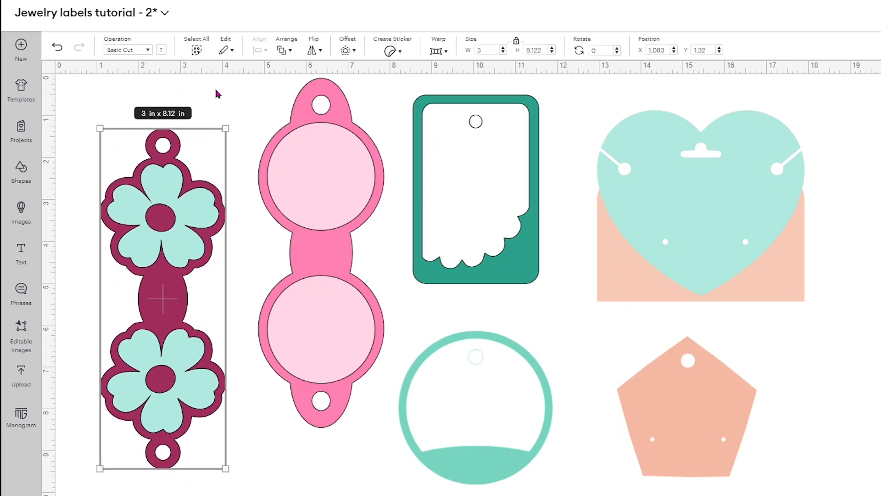
pyautogui.click(215, 91)
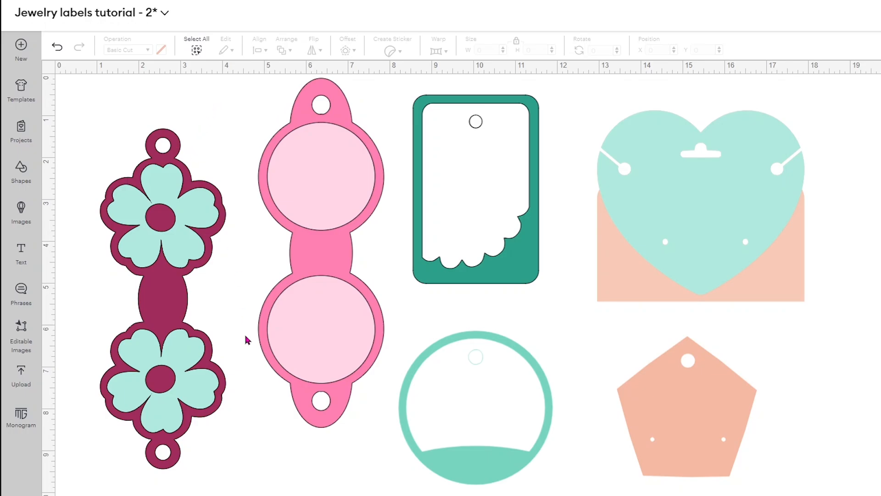
pyautogui.moveTo(173, 327); pyautogui.dragTo(139, 355)
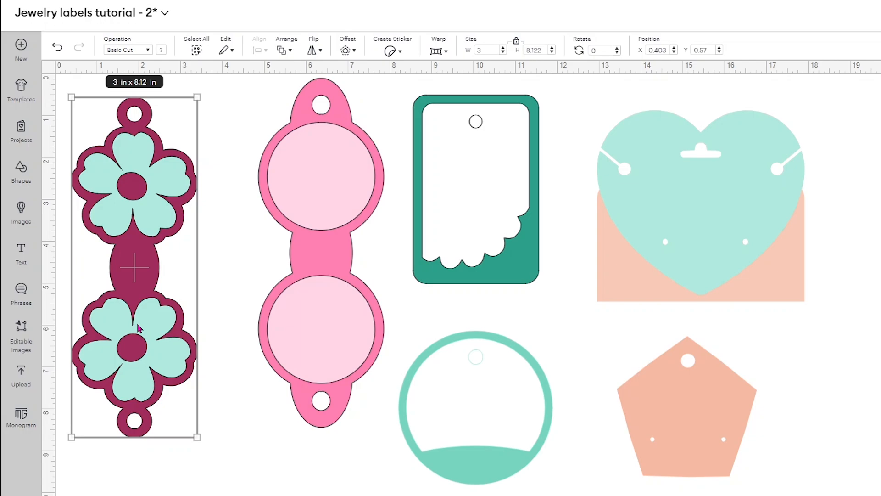
pyautogui.moveTo(139, 327); pyautogui.dragTo(146, 319)
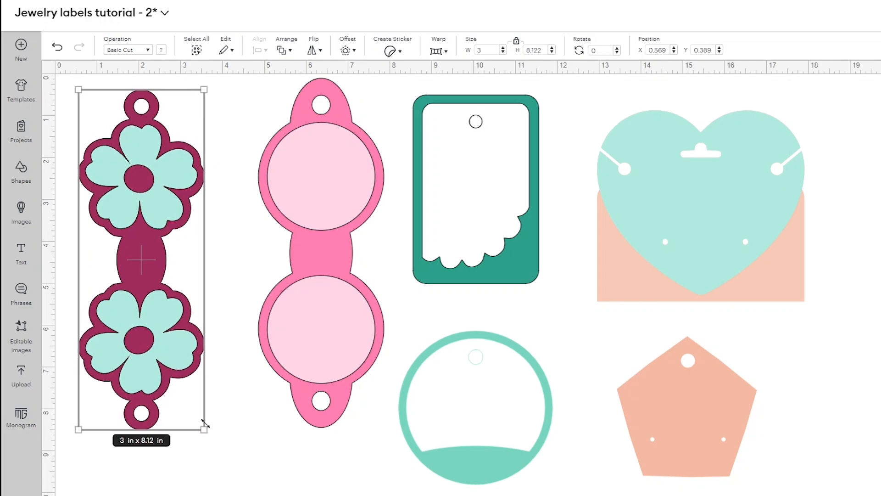
pyautogui.click(487, 50)
pyautogui.write('2')
pyautogui.press('Return')
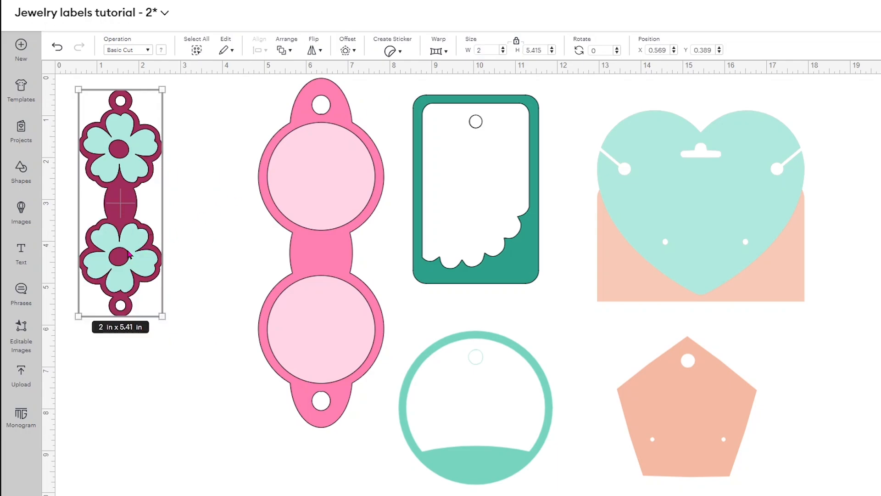
pyautogui.moveTo(129, 253)
pyautogui.mouseDown()
pyautogui.moveTo(134, 261)
pyautogui.moveTo(117, 261)
pyautogui.mouseUp()
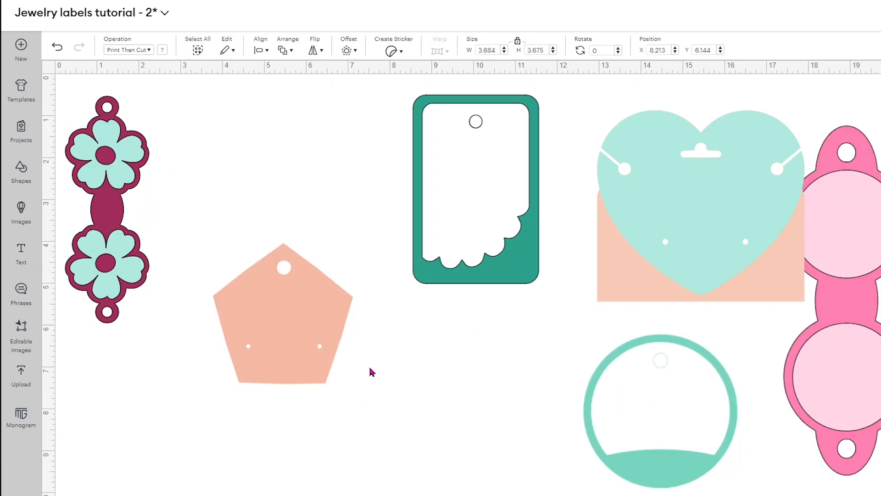
# - Place the pentagon earring label between the flower label and the green rectangular tag, and recolor it light mint
pyautogui.moveTo(299, 312); pyautogui.dragTo(276, 283)
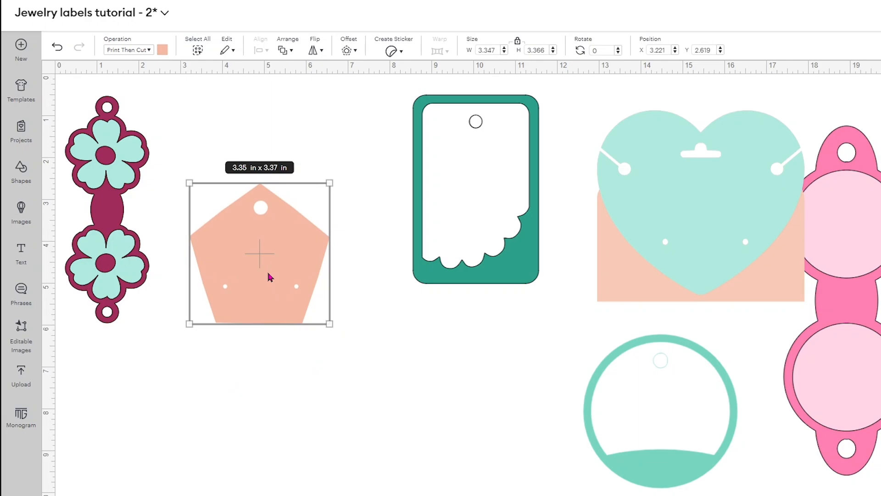
pyautogui.click(163, 50)
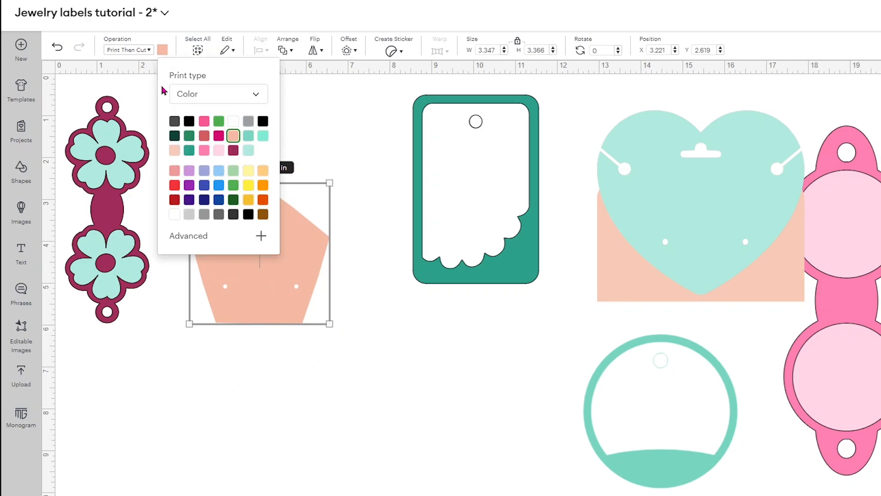
pyautogui.click(252, 152)
pyautogui.click(349, 360)
pyautogui.moveTo(257, 291); pyautogui.dragTo(300, 271)
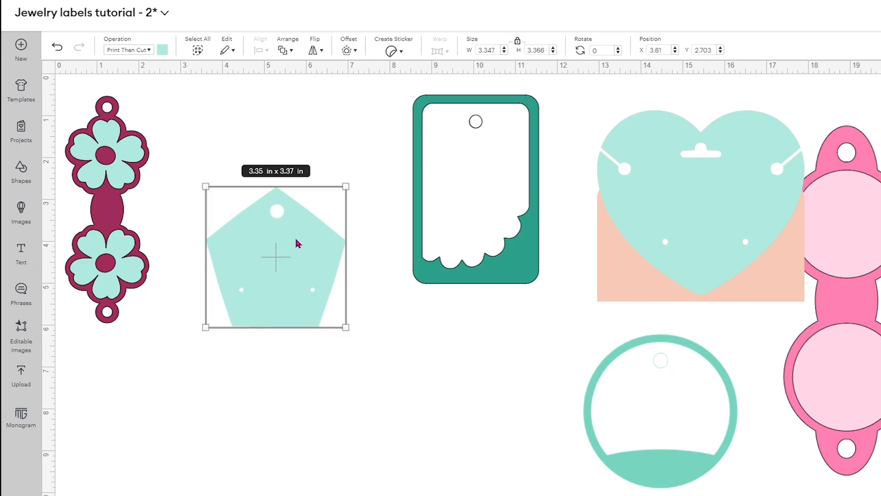
# - Add the text "Artsy Daisy", shrink it to about 2.48 in wide and place it across the upper part of the pentagon label
pyautogui.click(23, 260)
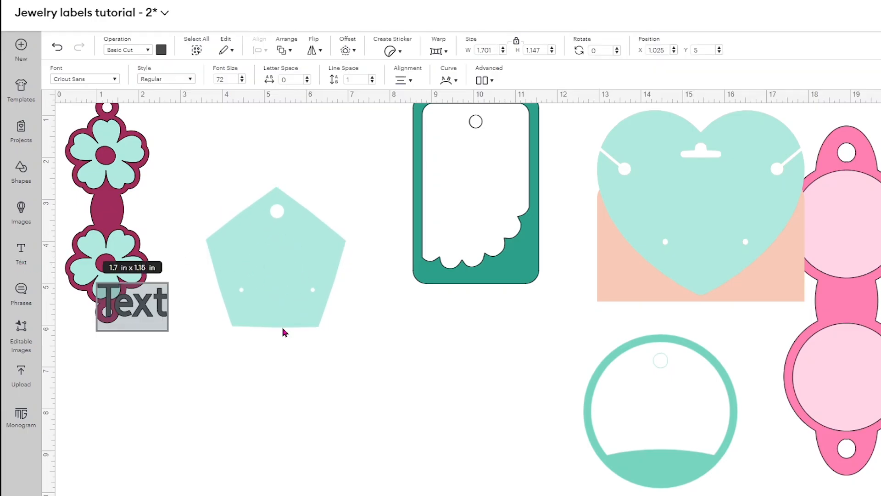
pyautogui.write('Artsy Daisy')
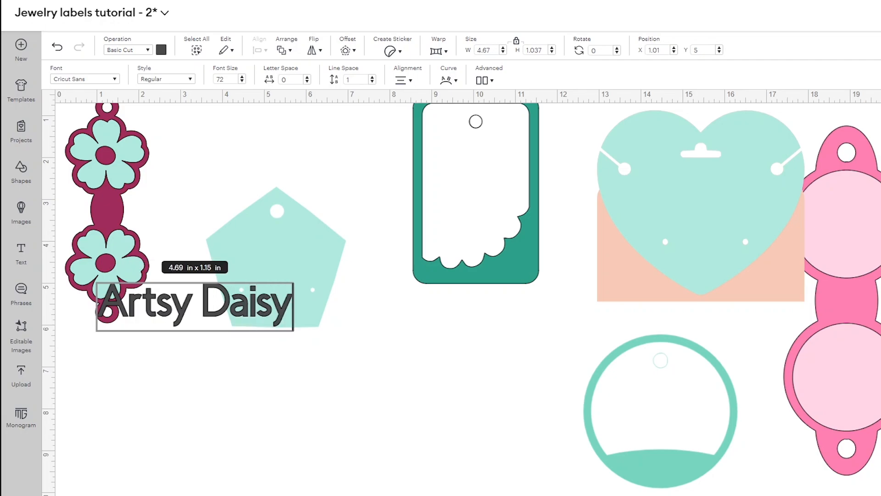
pyautogui.moveTo(294, 330); pyautogui.dragTo(294, 257)
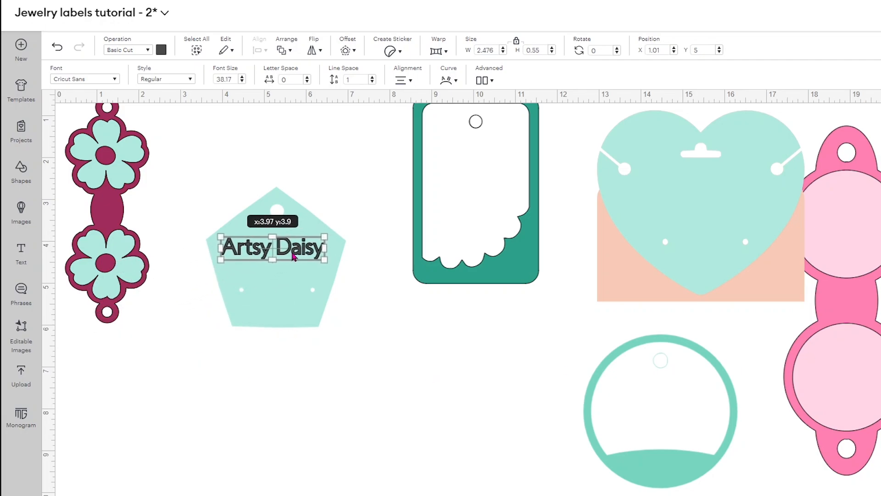
# - Find the Garden House Signature system font by searching for "garden" and apply it to the "Artsy Daisy" text
pyautogui.click(92, 80)
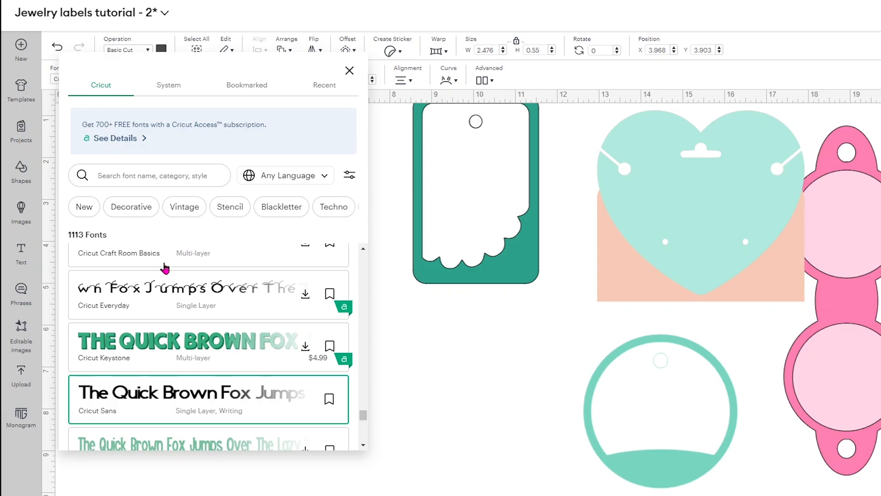
pyautogui.click(172, 89)
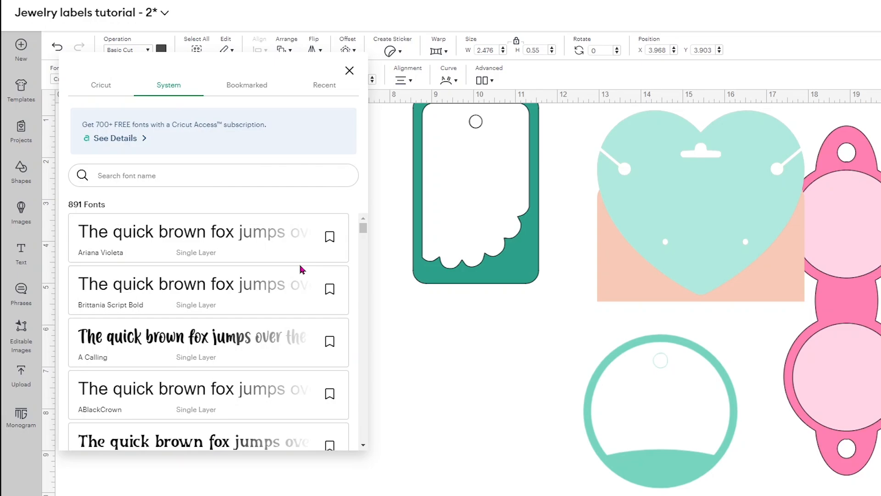
pyautogui.click(235, 175)
pyautogui.write('garden')
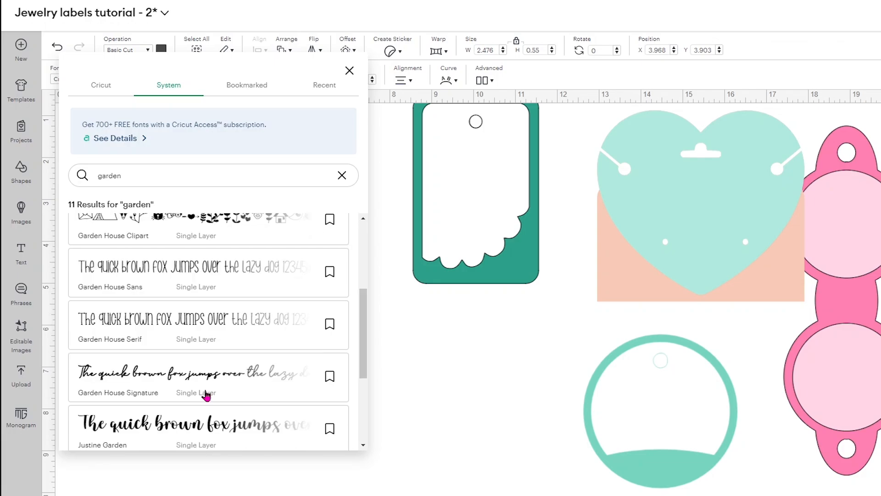
pyautogui.click(210, 379)
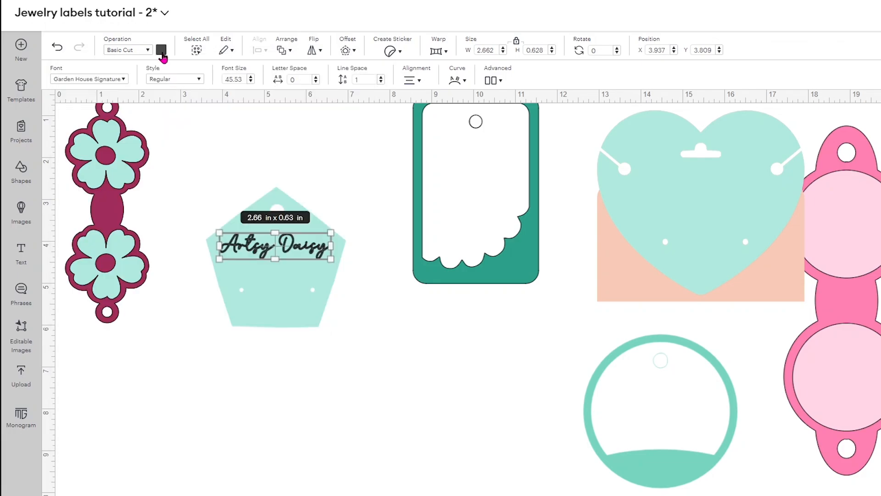
# - Color the "Artsy Daisy" text black and nudge it slightly to center it on the pentagon label
pyautogui.click(161, 49)
pyautogui.click(262, 100)
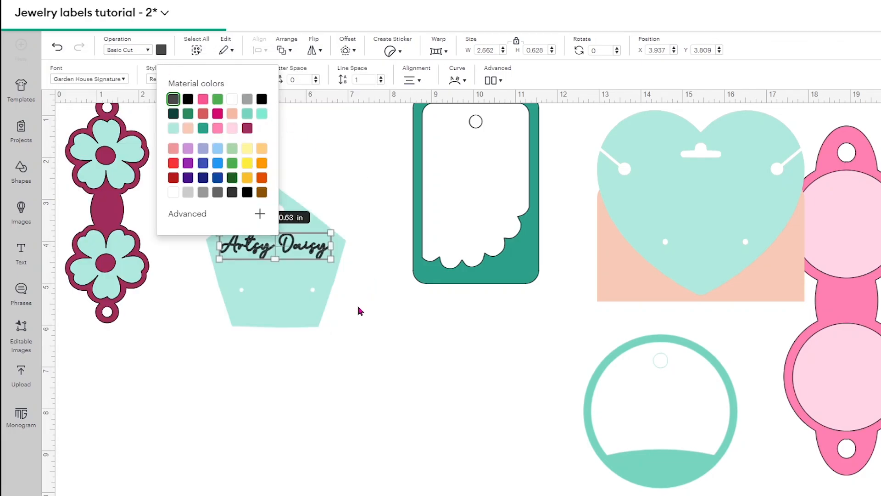
pyautogui.click(358, 339)
pyautogui.click(315, 254)
pyautogui.moveTo(313, 251); pyautogui.dragTo(312, 251)
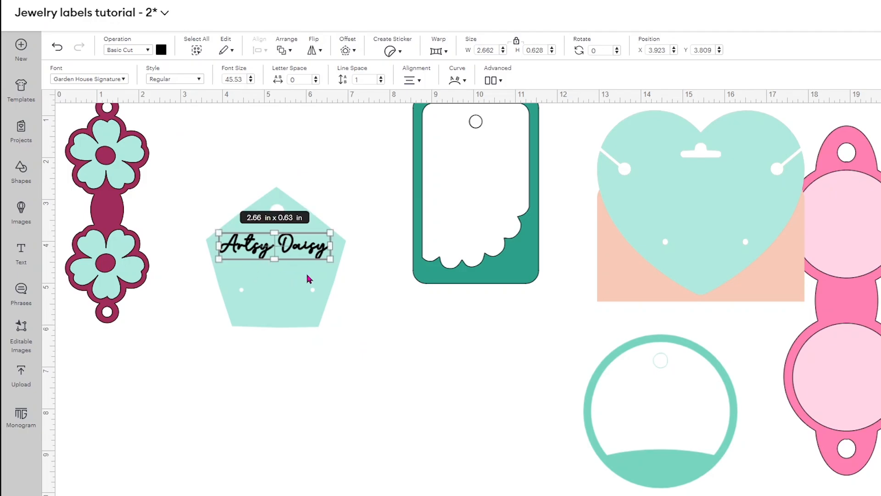
# - Place the floral branch graphic on the pentagon label just beneath the "Artsy Daisy" text
pyautogui.hscroll(20, 468, 293)
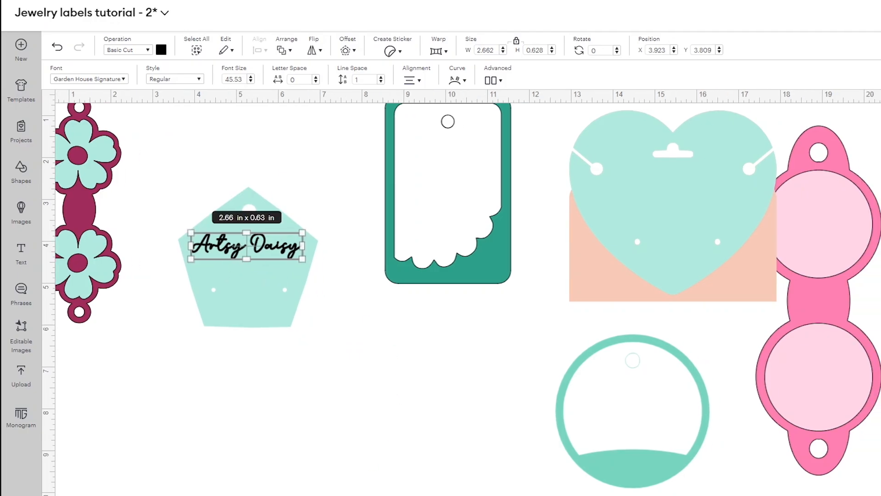
pyautogui.hscroll(-15, 468, 294)
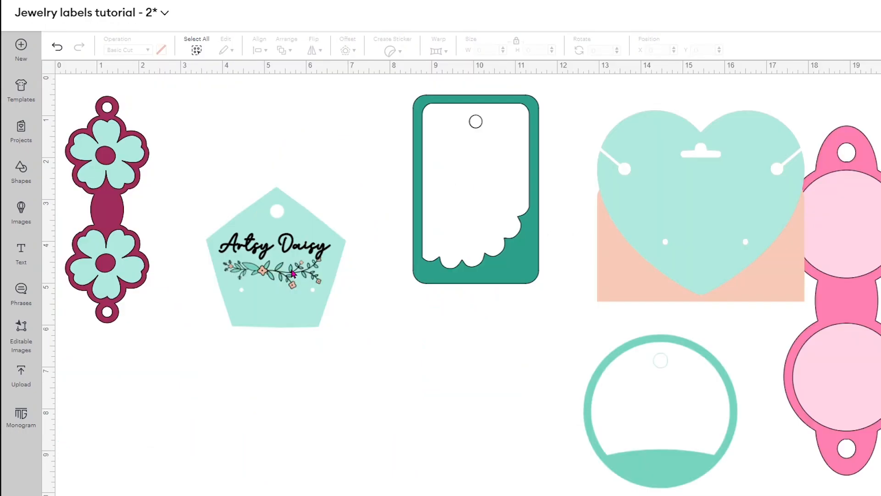
pyautogui.click(293, 273)
pyautogui.click(305, 346)
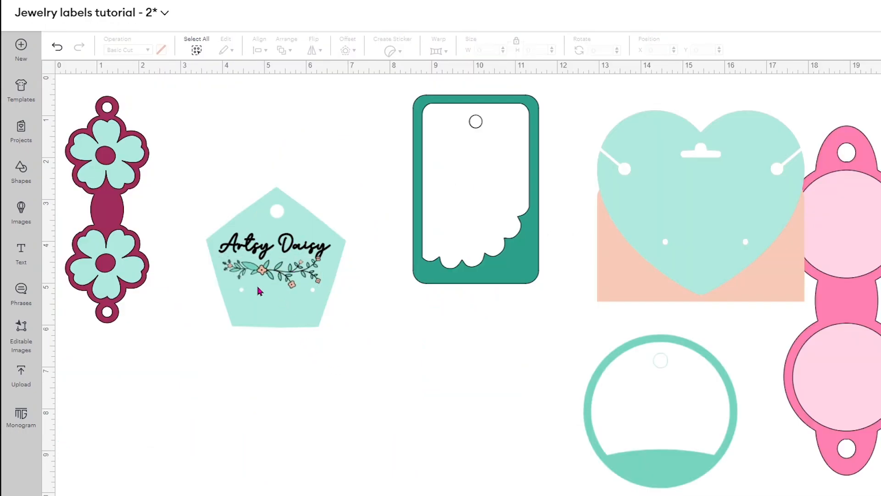
# - Add the text "Joyeria Artesanal", shrink it to about 1.75 in wide and place it below the floral branch on the pentagon label
pyautogui.click(22, 255)
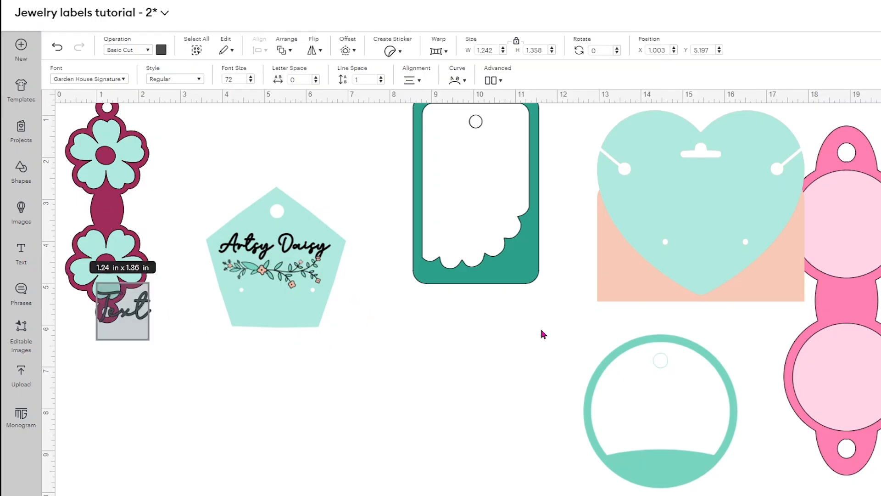
pyautogui.write('Joy')
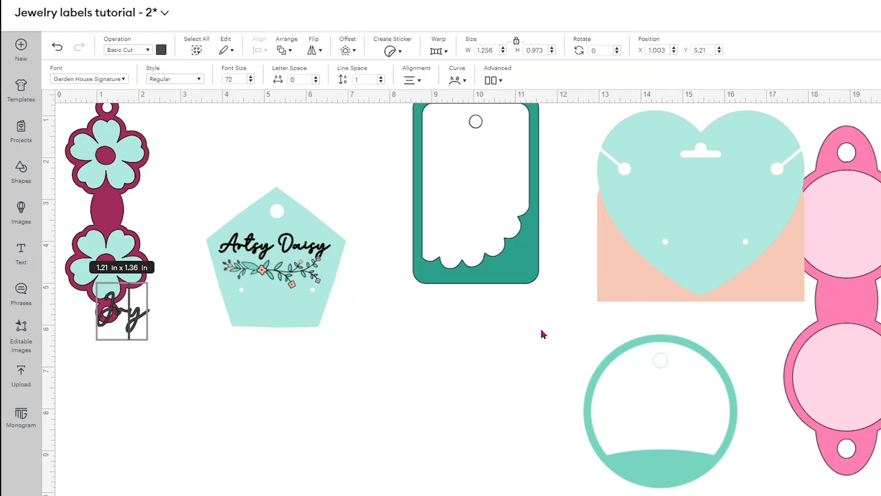
pyautogui.write('eria Artesanal')
pyautogui.click(306, 408)
pyautogui.moveTo(223, 313); pyautogui.dragTo(313, 379)
pyautogui.moveTo(440, 400); pyautogui.dragTo(278, 311)
# - Apply the Gnuolane system font to the "Joyeria Artesanal" text and deselect it
pyautogui.click(89, 79)
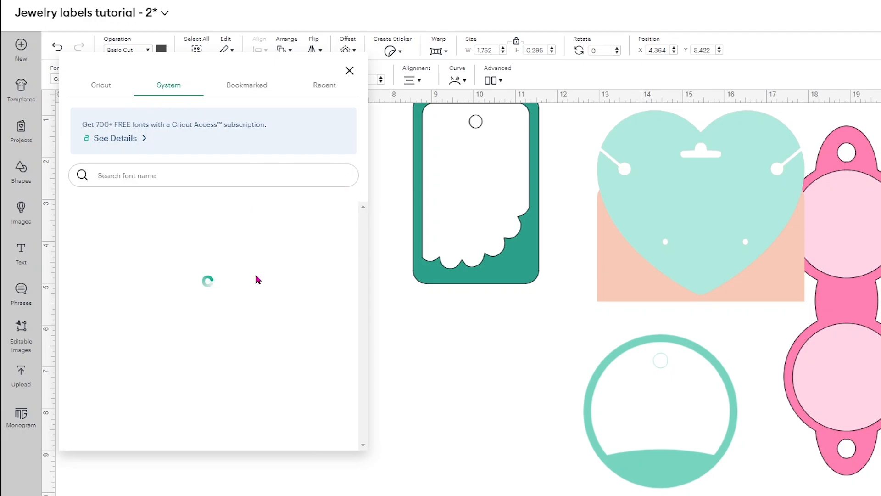
pyautogui.scroll(-20, 255, 279)
pyautogui.click(257, 276)
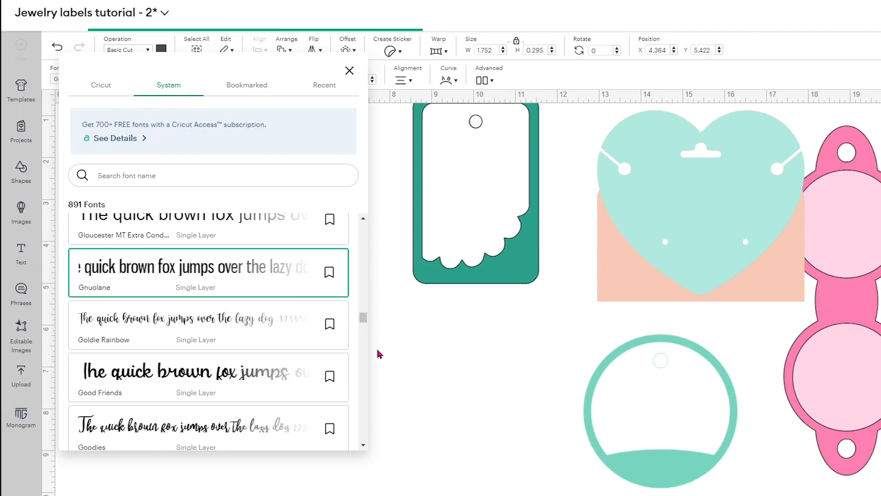
pyautogui.click(379, 353)
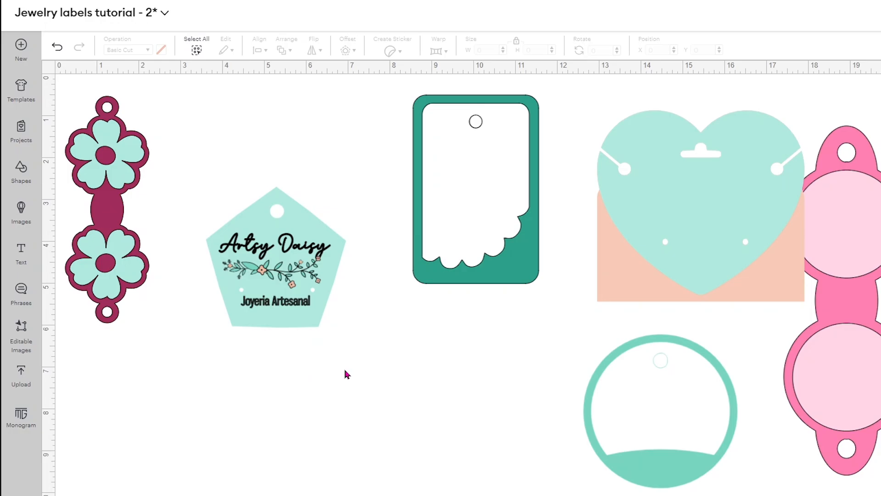
# - Flatten the pentagon label with its text and floral branch, and move it closer to the flower label
pyautogui.moveTo(345, 368); pyautogui.dragTo(188, 161)
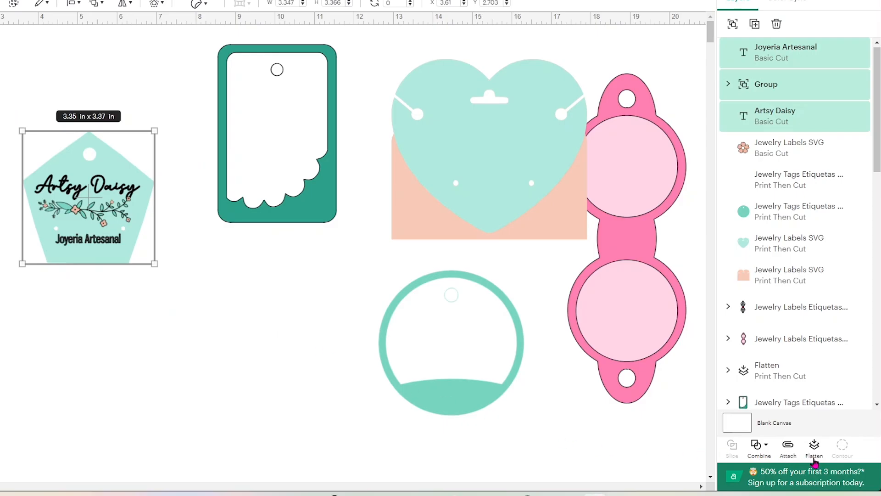
pyautogui.click(814, 455)
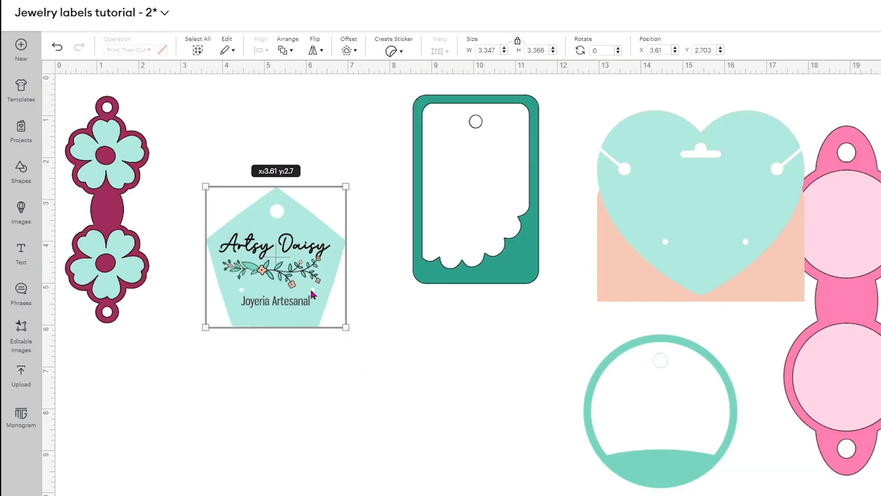
pyautogui.moveTo(312, 306); pyautogui.dragTo(279, 255)
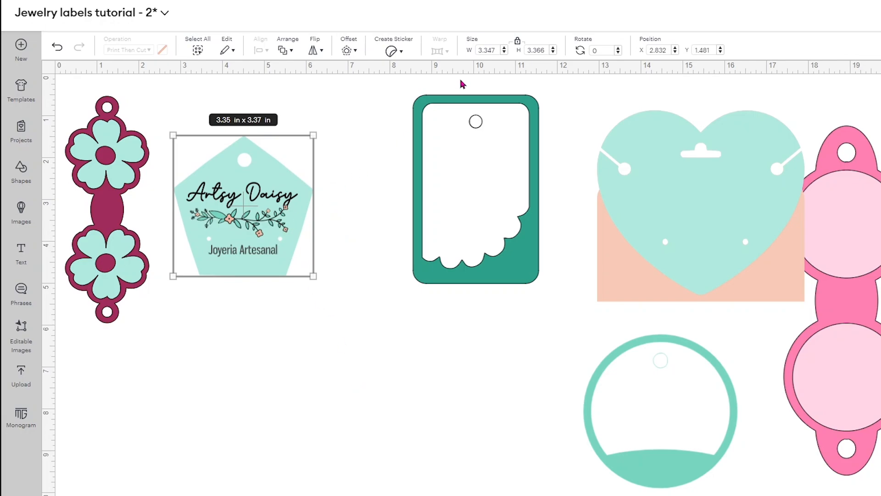
# - Set the flattened pentagon label's width to 3 in and place it right beside the flower label
pyautogui.click(478, 51)
pyautogui.write('3')
pyautogui.press('Return')
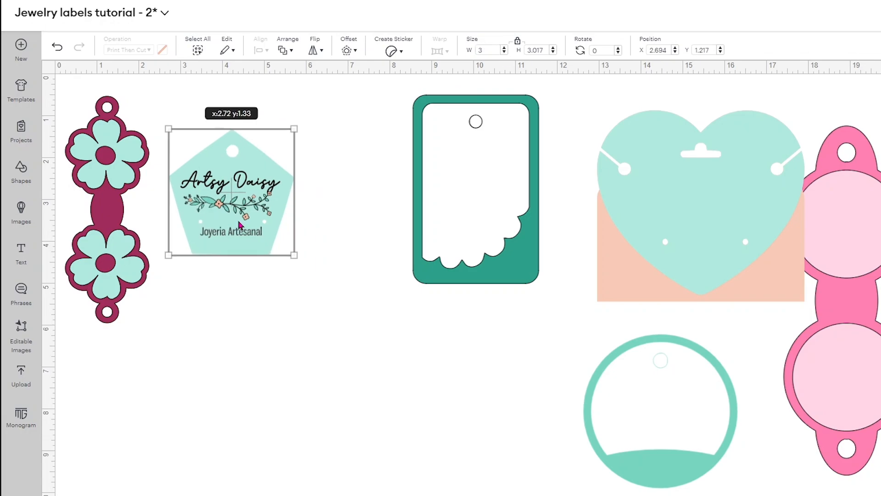
pyautogui.moveTo(242, 224); pyautogui.dragTo(217, 243)
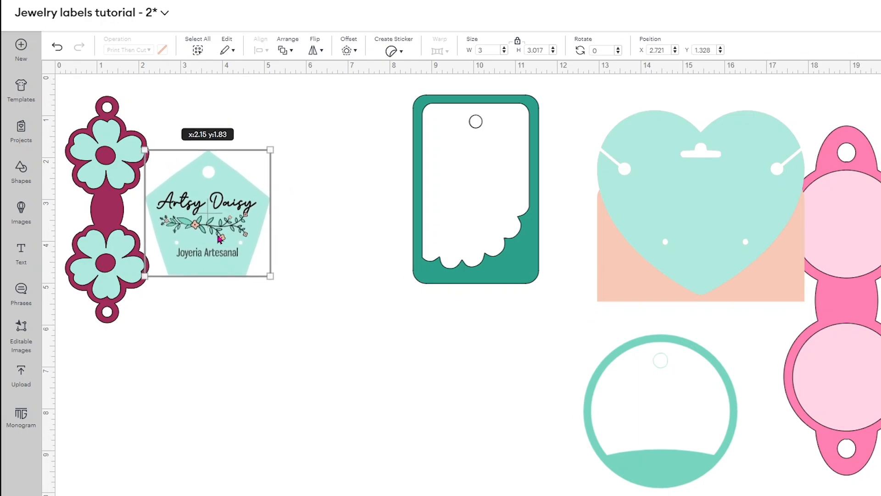
pyautogui.click(351, 307)
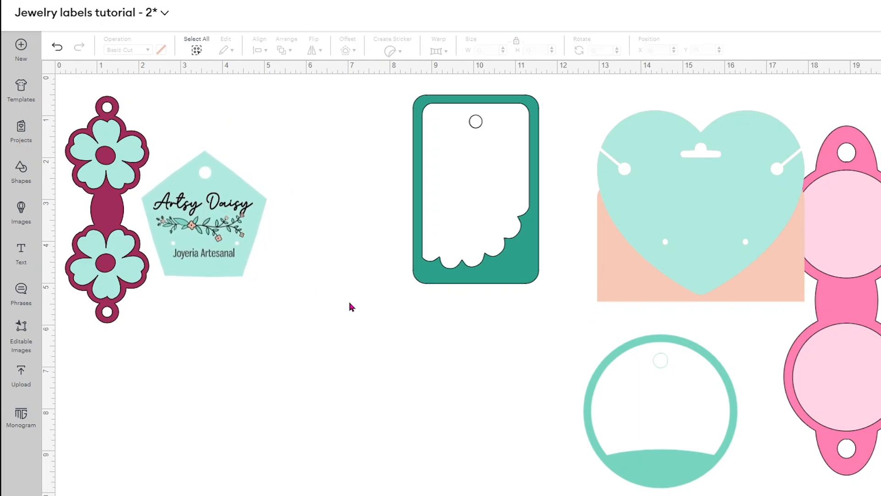
# - Move the teal rectangular tag beside the pentagon label and align its white inner panel on the base
pyautogui.moveTo(546, 367); pyautogui.dragTo(347, 236)
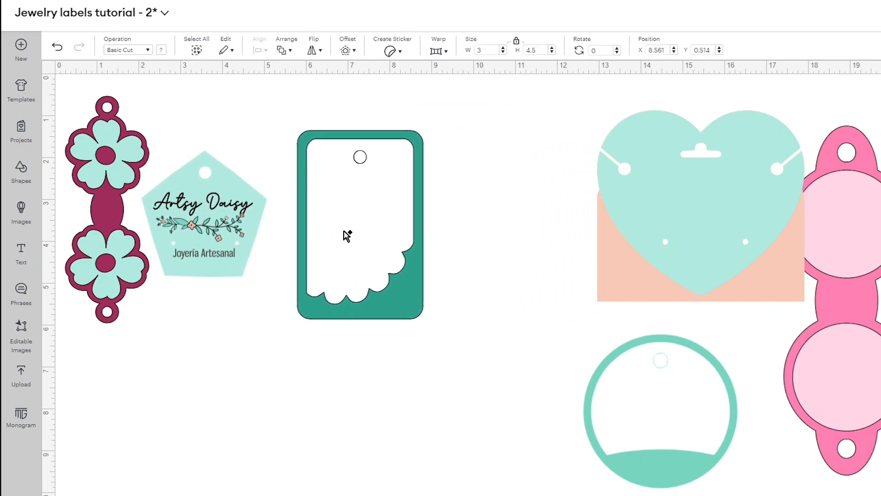
pyautogui.click(480, 227)
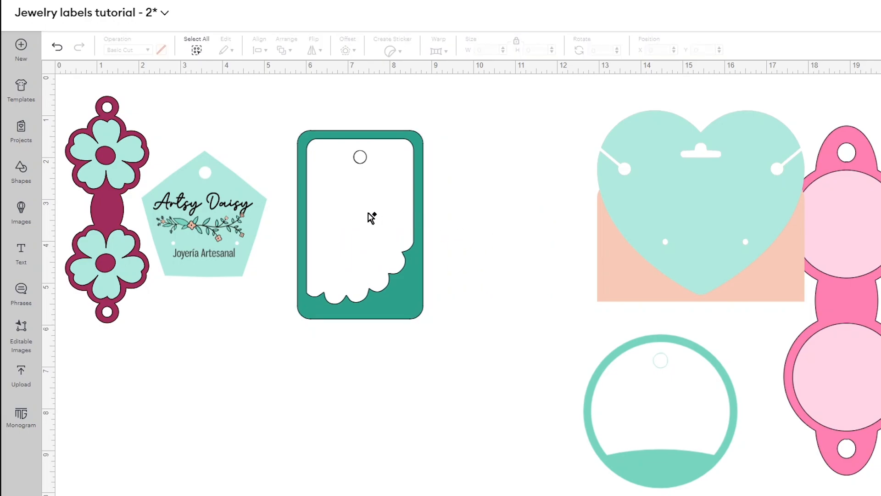
pyautogui.moveTo(451, 351); pyautogui.dragTo(388, 235)
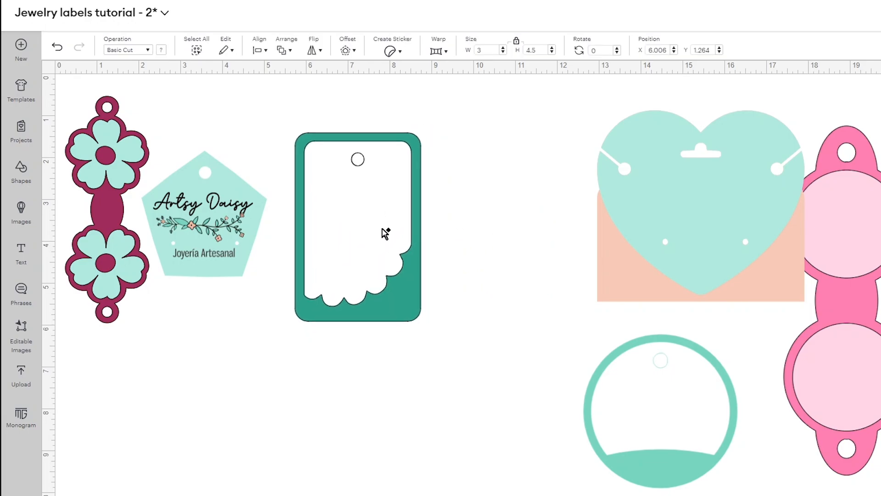
pyautogui.click(472, 239)
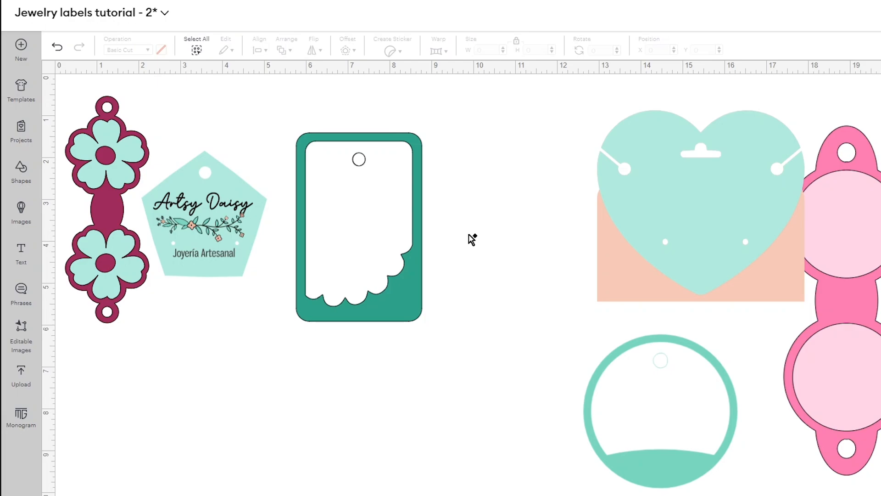
pyautogui.click(398, 281)
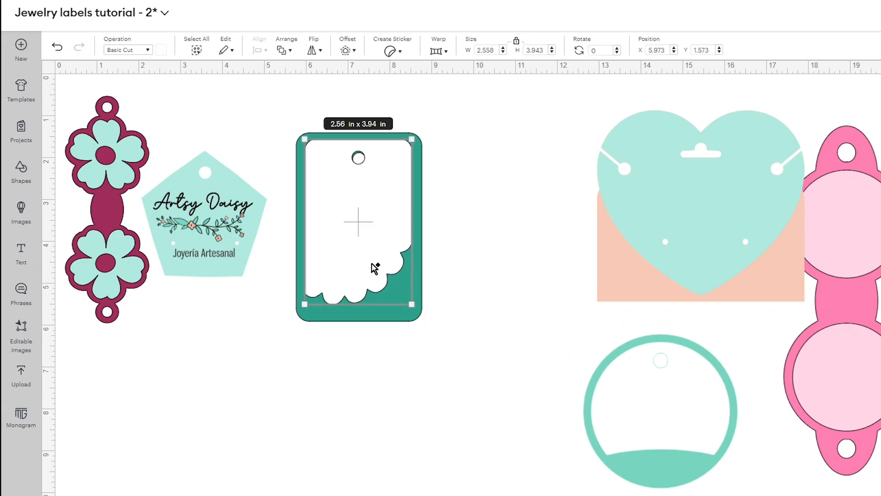
pyautogui.moveTo(374, 269); pyautogui.dragTo(375, 271)
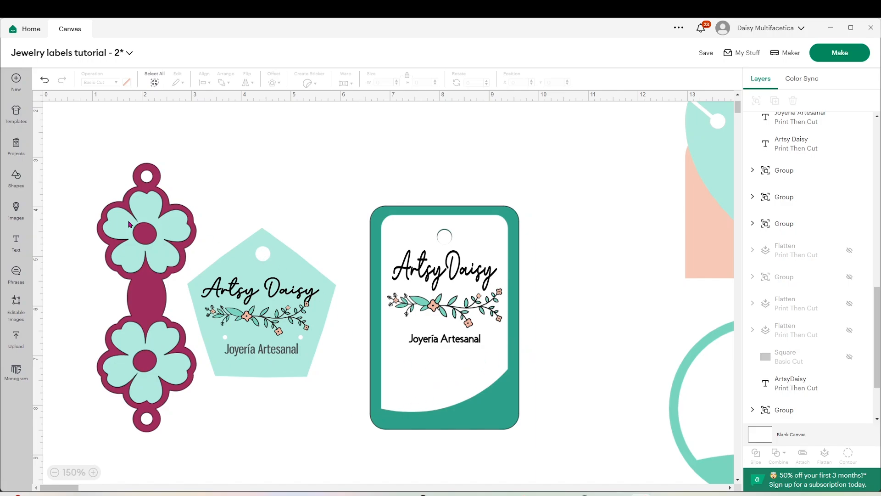
pyautogui.click(17, 242)
pyautogui.write('www')
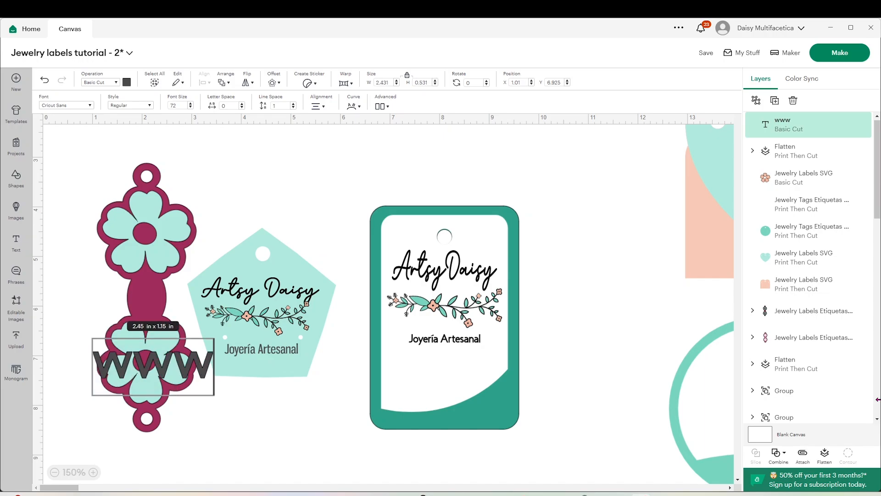
pyautogui.write('.daisymultifacetica.com')
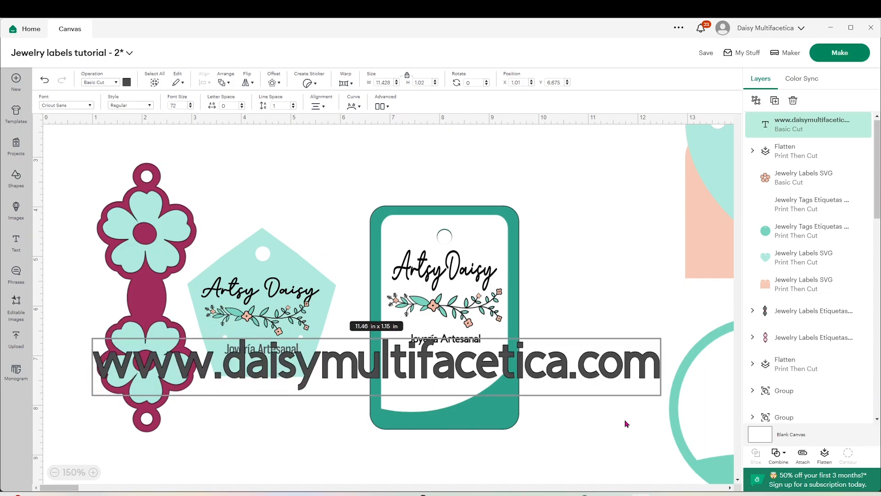
pyautogui.click(627, 423)
pyautogui.moveTo(660, 389); pyautogui.dragTo(533, 395)
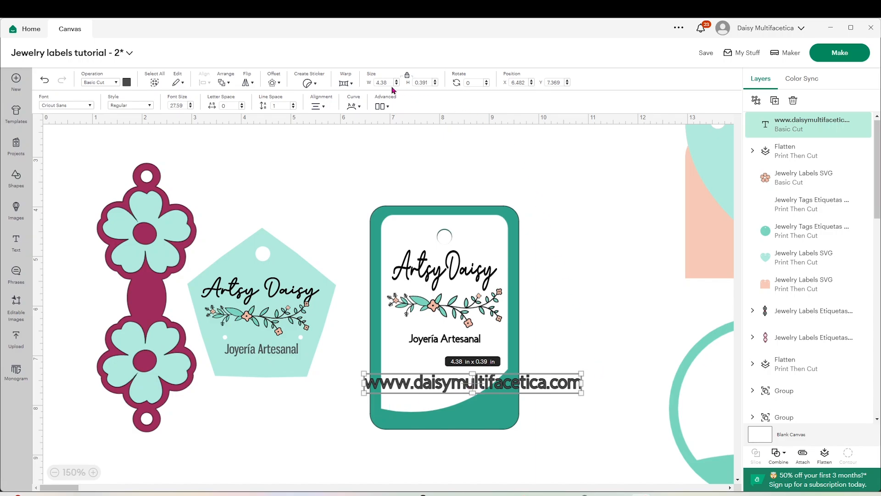
pyautogui.click(352, 108)
pyautogui.moveTo(349, 152); pyautogui.dragTo(336, 152)
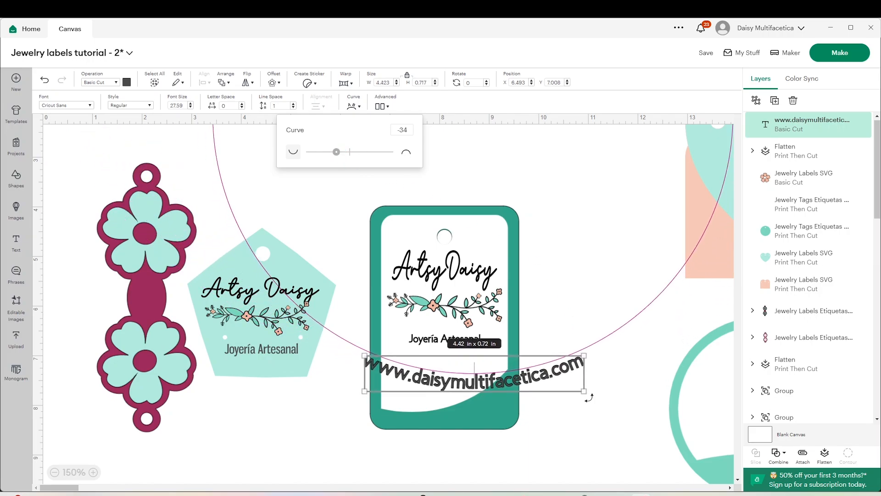
# - Shrink the curved web address to about 2.4 in wide and rotate it to follow the white panel's lower curved edge
pyautogui.moveTo(588, 397); pyautogui.dragTo(499, 359)
pyautogui.moveTo(456, 393); pyautogui.dragTo(477, 385)
pyautogui.moveTo(514, 352); pyautogui.dragTo(499, 360)
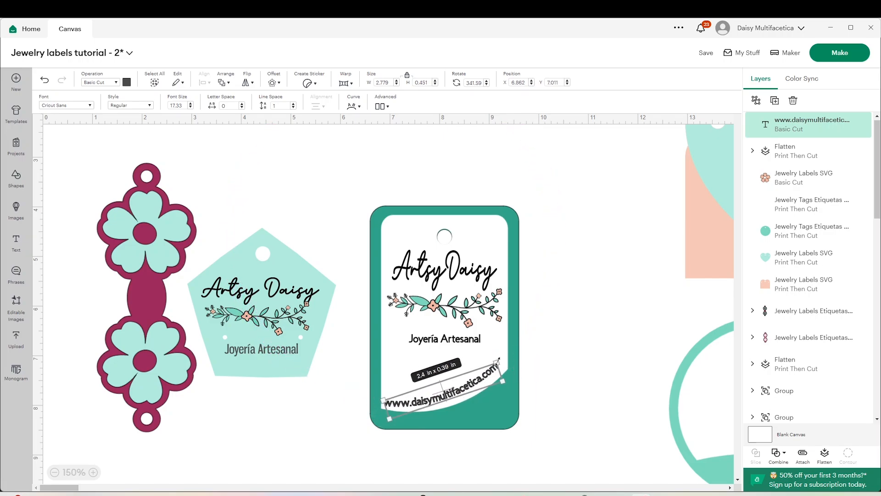
pyautogui.moveTo(466, 391); pyautogui.dragTo(469, 390)
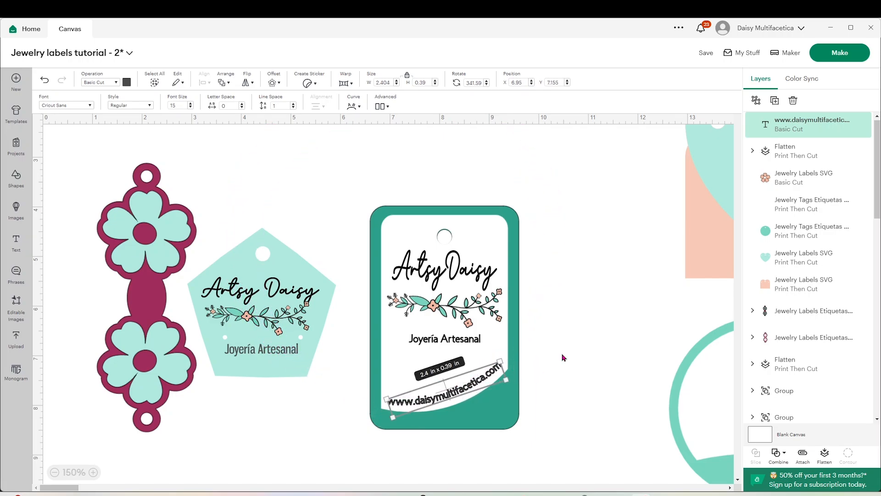
pyautogui.click(563, 357)
pyautogui.click(474, 389)
pyautogui.click(584, 323)
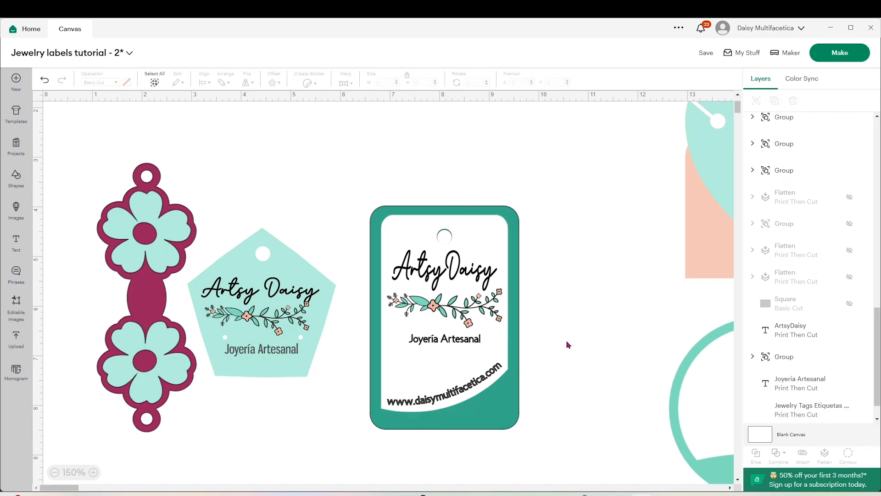
# - Color the curved web address text black
pyautogui.moveTo(878, 382); pyautogui.dragTo(877, 194)
pyautogui.click(822, 118)
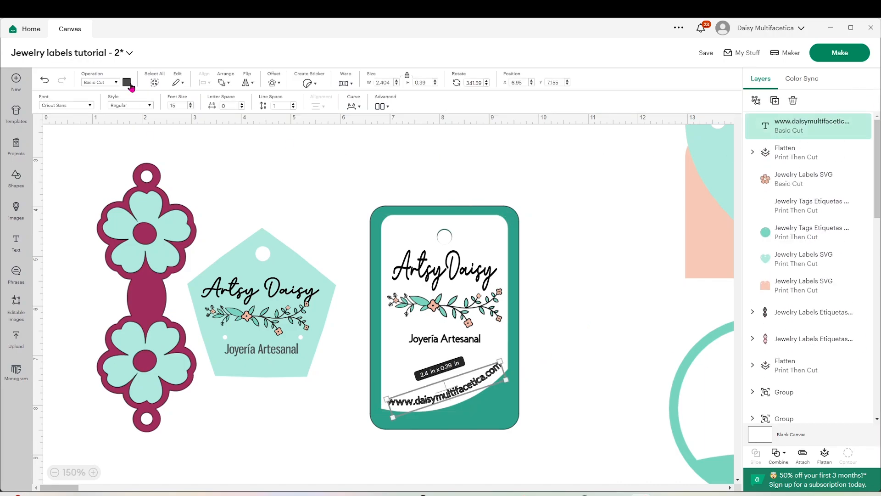
pyautogui.click(127, 82)
pyautogui.click(160, 122)
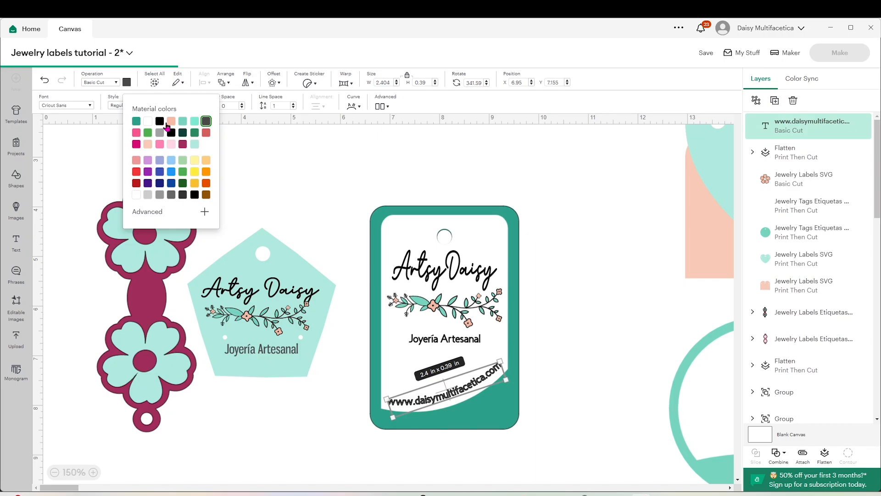
pyautogui.click(549, 337)
# - Move the teal base aside and flatten the white panel with its brand texts, floral branch and web address
pyautogui.scroll(-1, 549, 336)
pyautogui.click(489, 377)
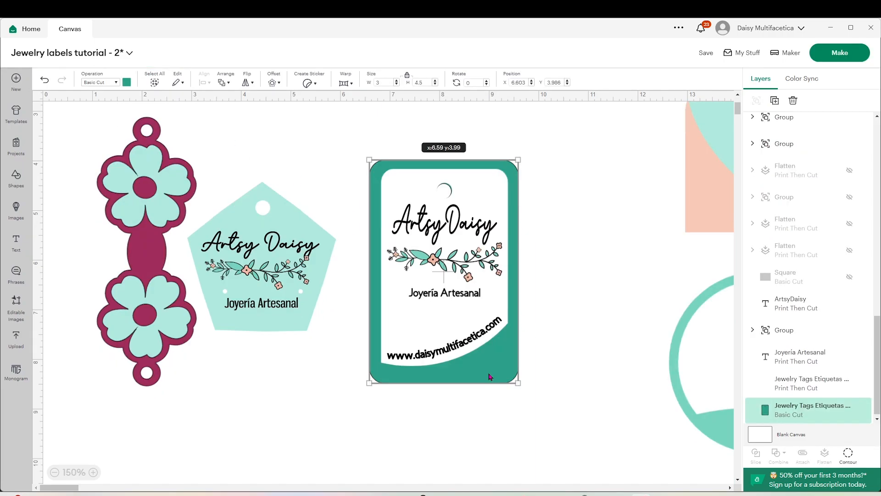
pyautogui.moveTo(489, 377); pyautogui.dragTo(676, 371)
pyautogui.moveTo(599, 369); pyautogui.dragTo(599, 370)
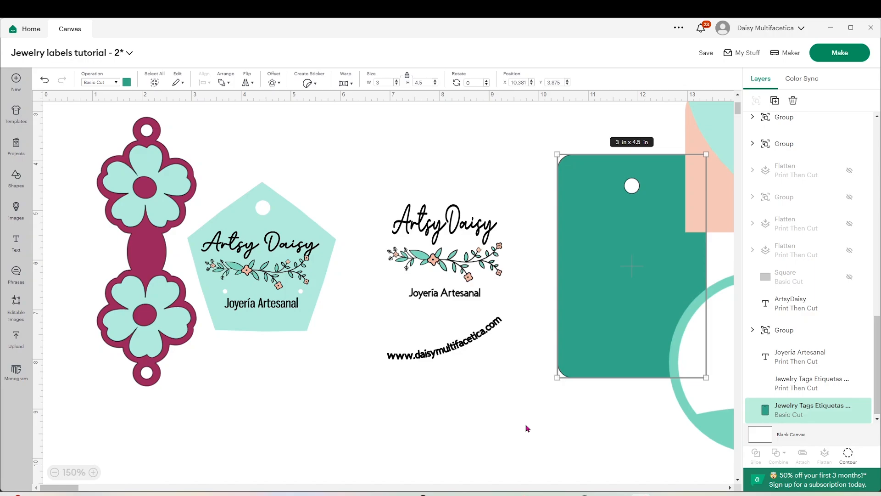
pyautogui.moveTo(526, 429); pyautogui.dragTo(382, 193)
pyautogui.moveTo(521, 422); pyautogui.dragTo(368, 173)
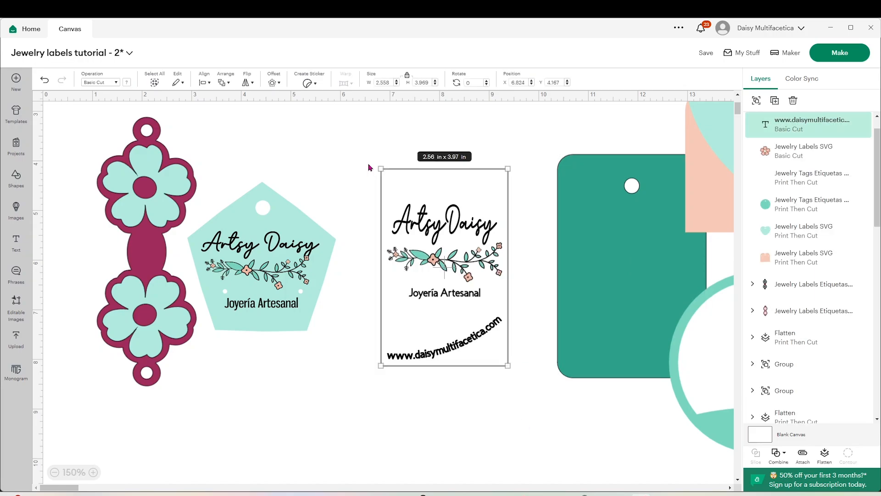
pyautogui.click(825, 455)
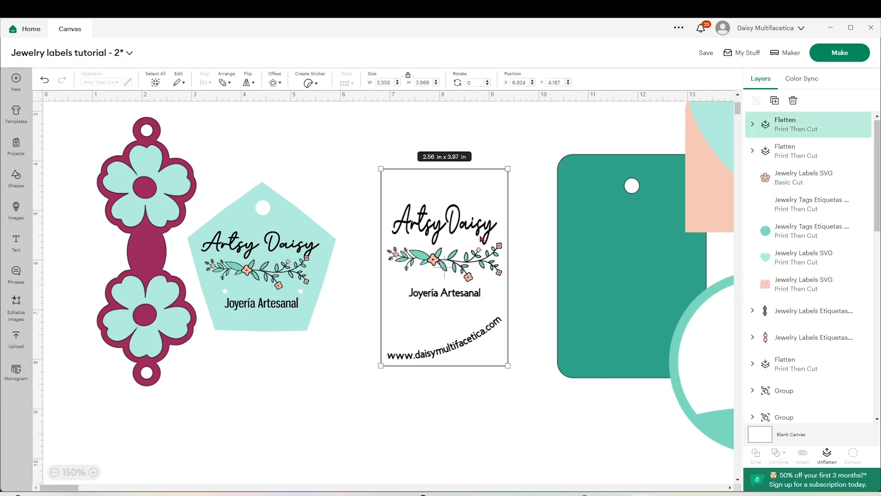
# - Put the teal base back behind the flattened panel and group both, shifting the tag toward the pentagon label
pyautogui.moveTo(643, 256); pyautogui.dragTo(459, 258)
pyautogui.click(571, 234)
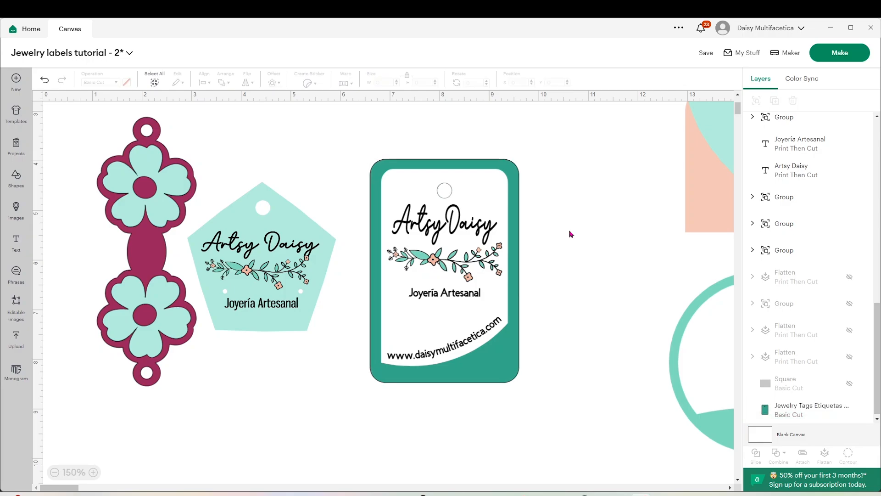
pyautogui.moveTo(554, 408); pyautogui.dragTo(413, 266)
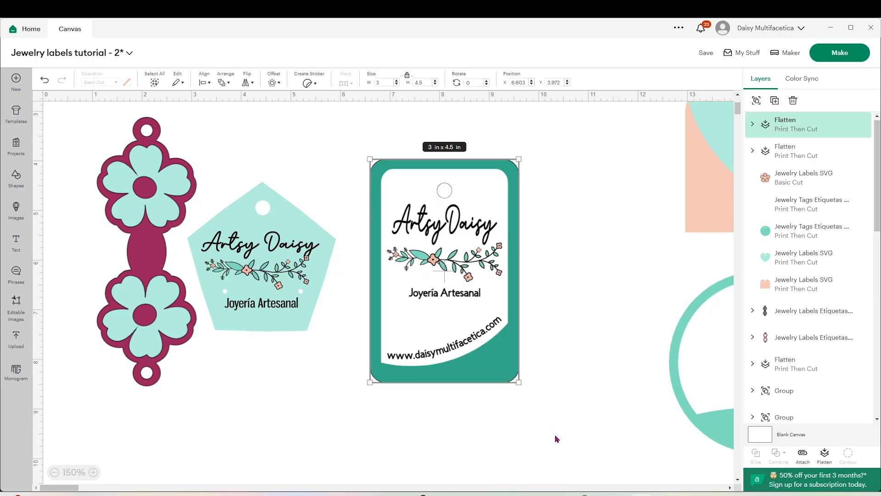
pyautogui.moveTo(556, 436)
pyautogui.mouseDown()
pyautogui.moveTo(379, 141)
pyautogui.moveTo(367, 139)
pyautogui.mouseUp()
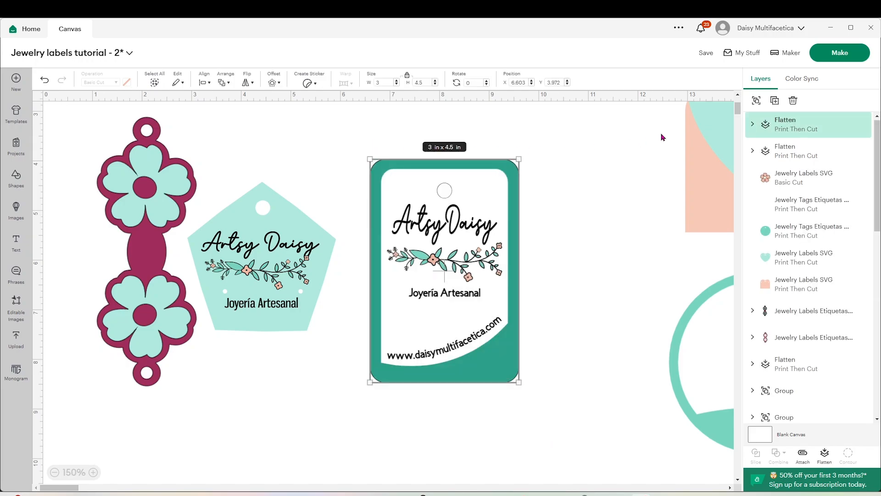
pyautogui.click(756, 103)
pyautogui.moveTo(534, 407); pyautogui.dragTo(411, 271)
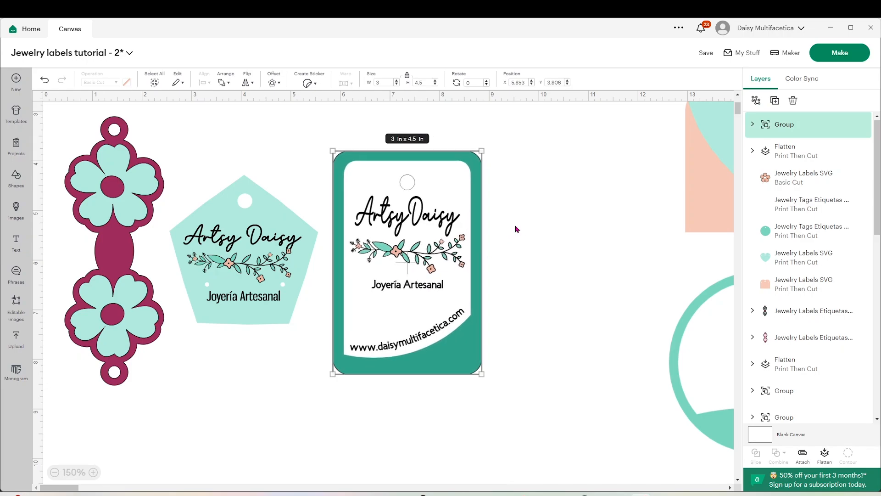
# - Move the QR code image, about 0.87 in wide, to the open space beside the lower heart of the fold-over label
pyautogui.click(55, 472)
pyautogui.click(54, 472)
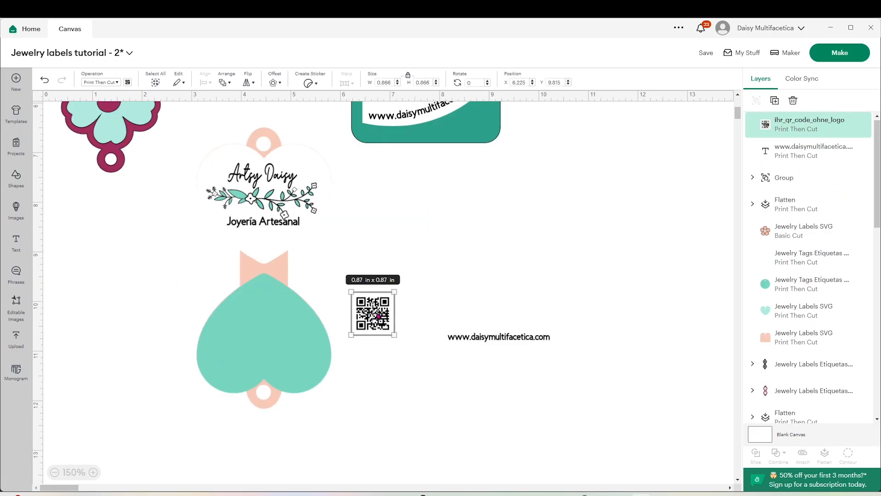
pyautogui.moveTo(391, 320); pyautogui.dragTo(412, 317)
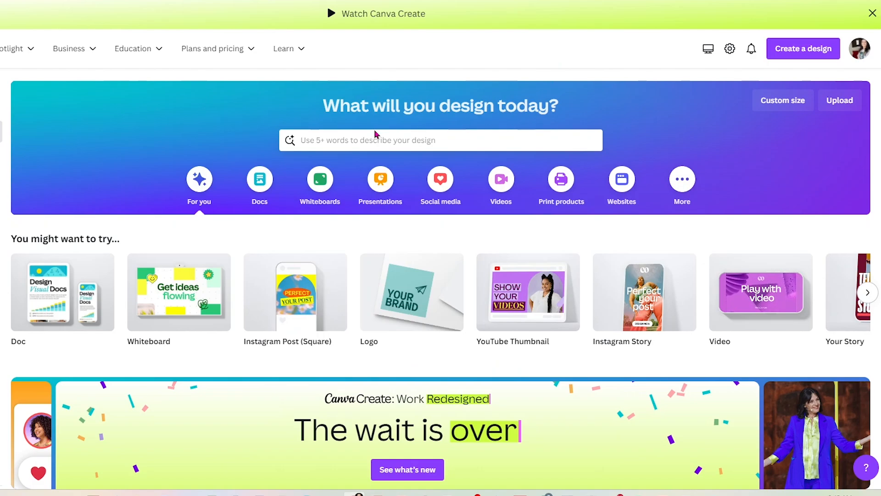
# - In Canva, search templates for "qr code", open the Green and White Modern Scan Me Instagram Post and delete all its elements
pyautogui.click(357, 137)
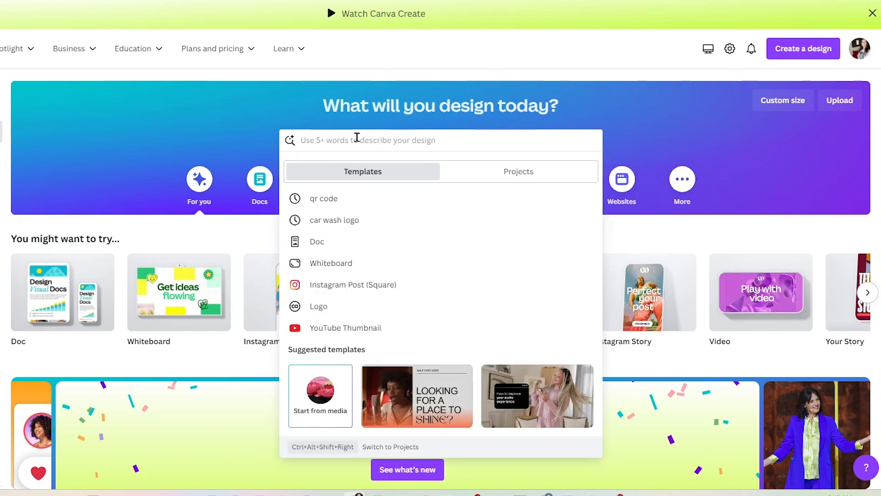
pyautogui.click(343, 195)
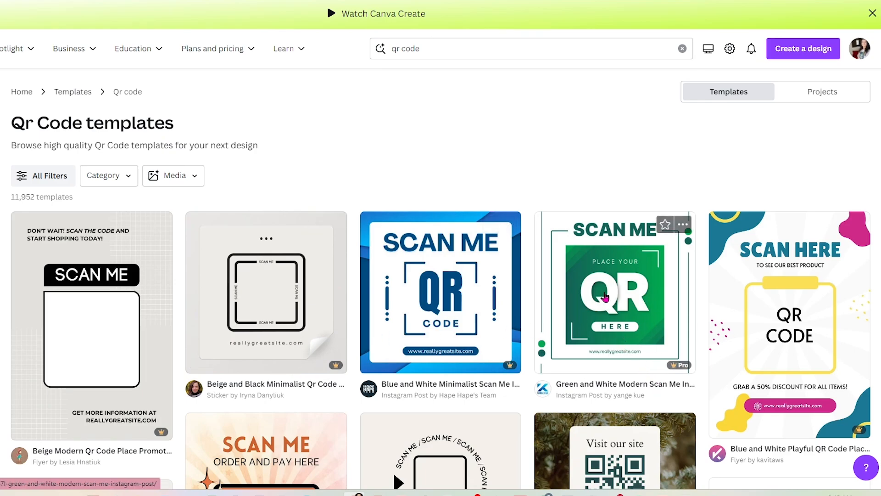
pyautogui.click(605, 297)
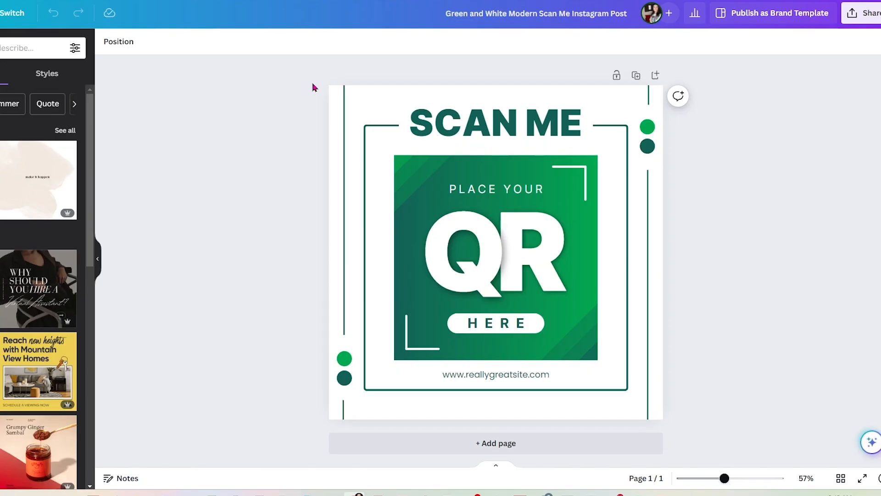
pyautogui.moveTo(314, 87); pyautogui.dragTo(709, 425)
pyautogui.press('Delete')
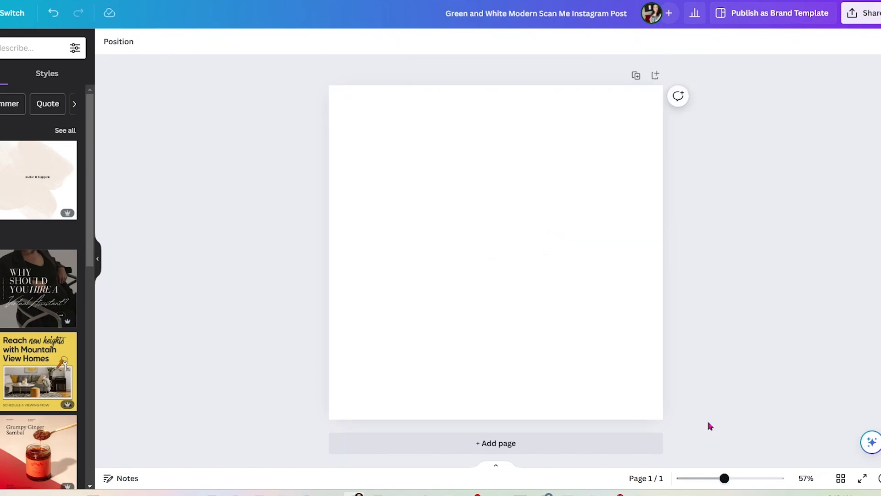
pyautogui.click(480, 262)
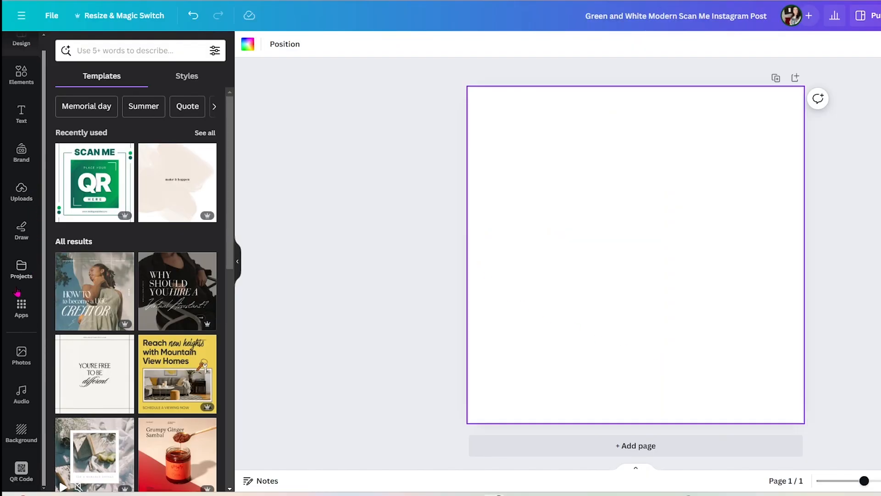
pyautogui.click(22, 473)
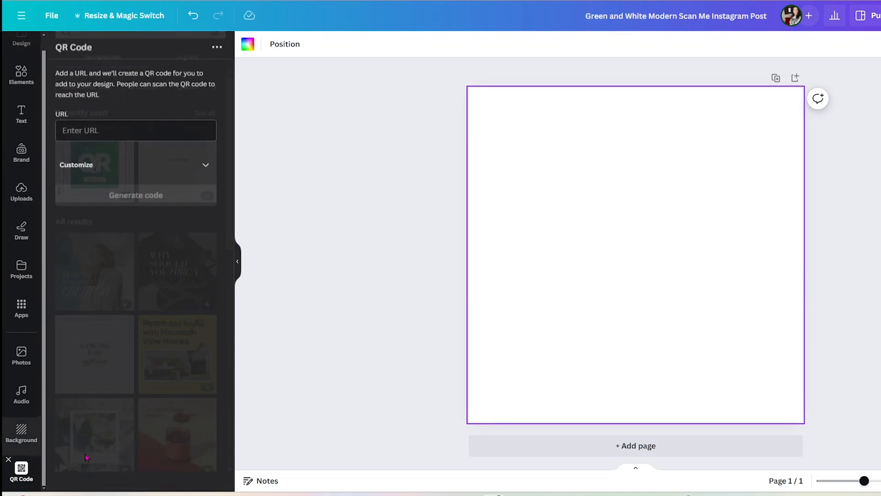
pyautogui.click(147, 128)
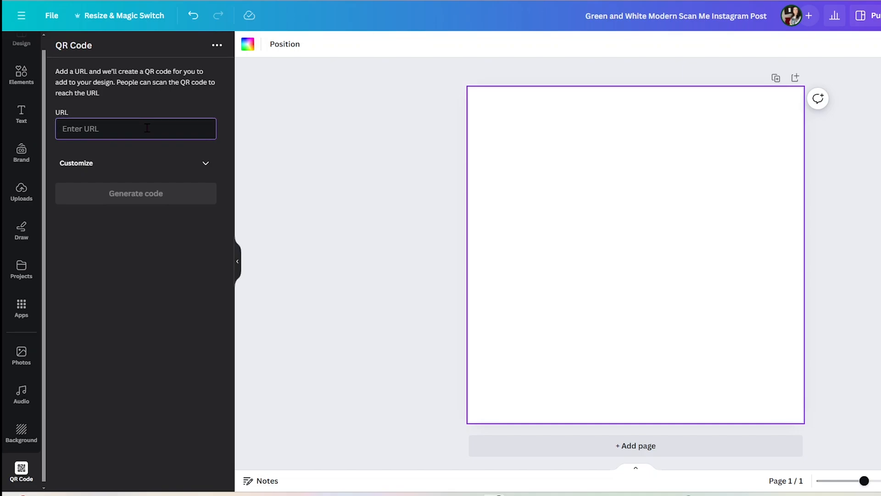
pyautogui.write('www.daisymultifacetica.com')
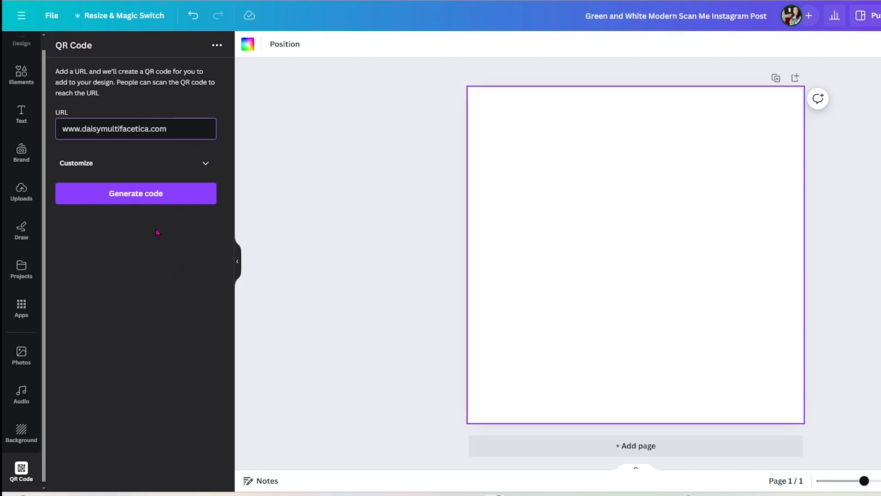
pyautogui.click(153, 195)
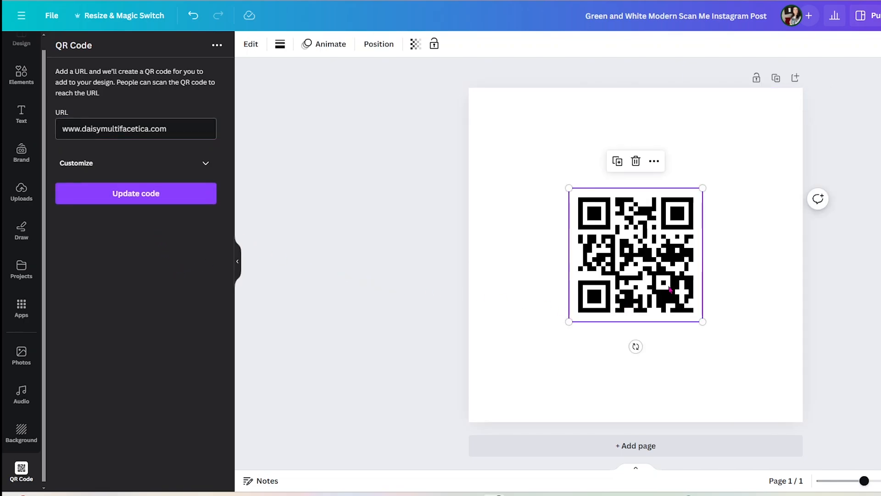
# - Enlarge the QR code and center it so it nearly fills the square page
pyautogui.moveTo(702, 322); pyautogui.dragTo(779, 393)
pyautogui.moveTo(720, 329); pyautogui.dragTo(781, 387)
pyautogui.moveTo(688, 287); pyautogui.dragTo(664, 268)
pyautogui.moveTo(754, 372); pyautogui.dragTo(790, 409)
pyautogui.moveTo(790, 409); pyautogui.dragTo(796, 415)
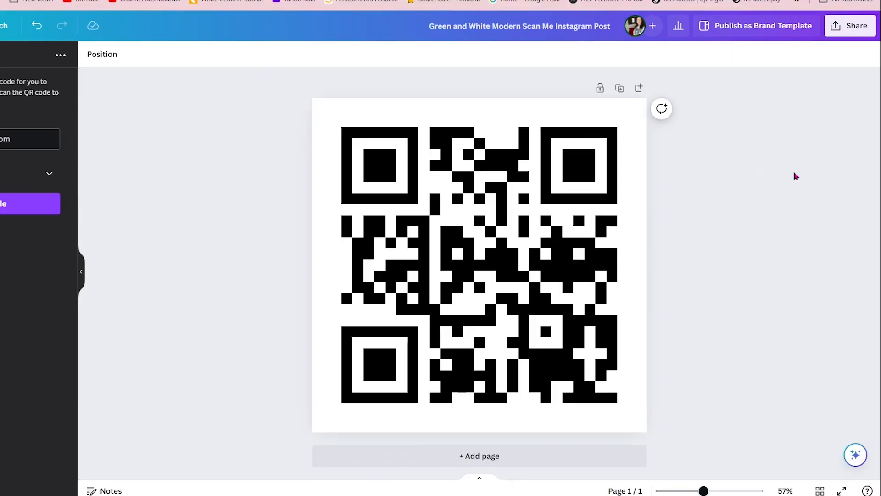
# - Download the QR code design as a PNG at 1,080 × 1,080 px
pyautogui.click(862, 35)
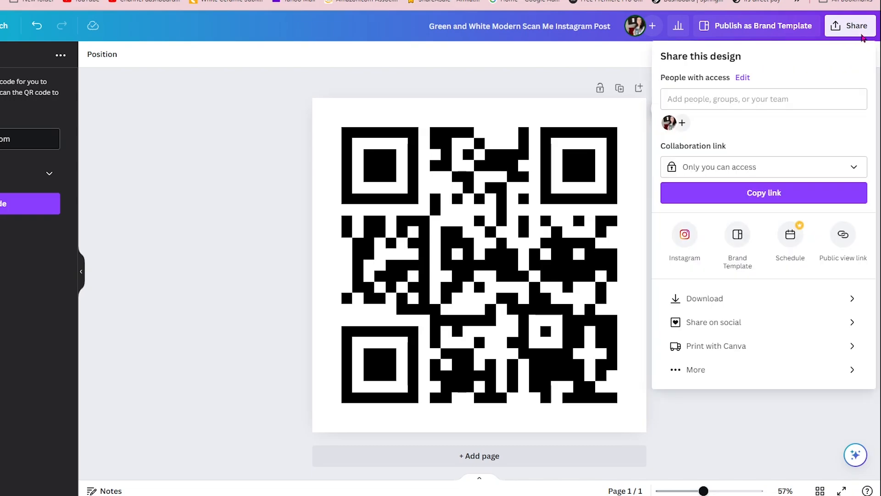
pyautogui.click(732, 298)
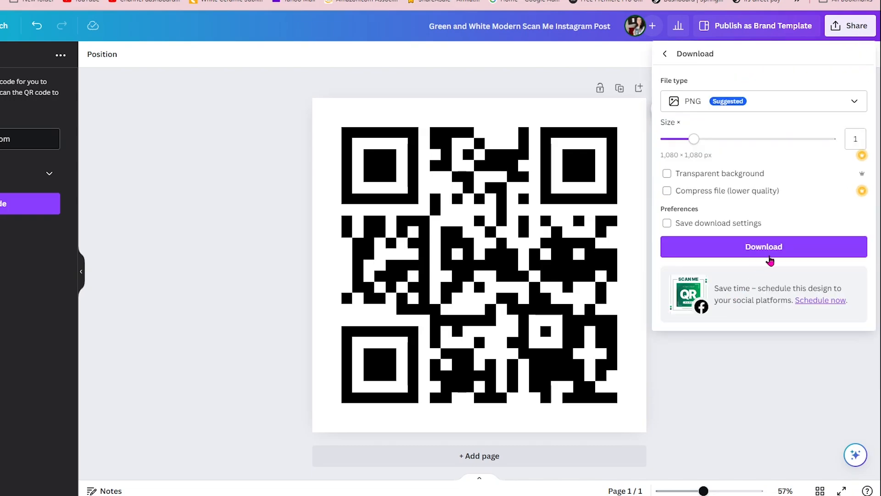
pyautogui.click(769, 256)
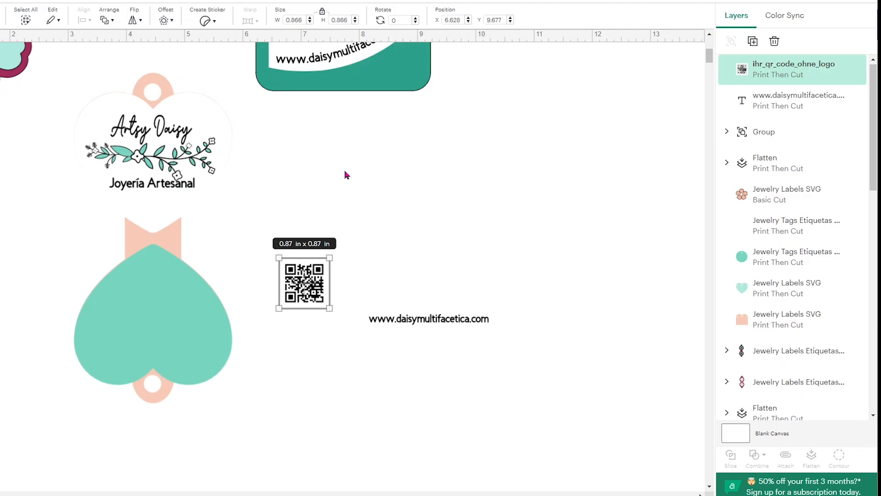
# - In Cricut Design Space, place the QR code image on the fold-over label's lower teal heart and resize it to about 0.9 in wide
pyautogui.moveTo(316, 289); pyautogui.dragTo(353, 273)
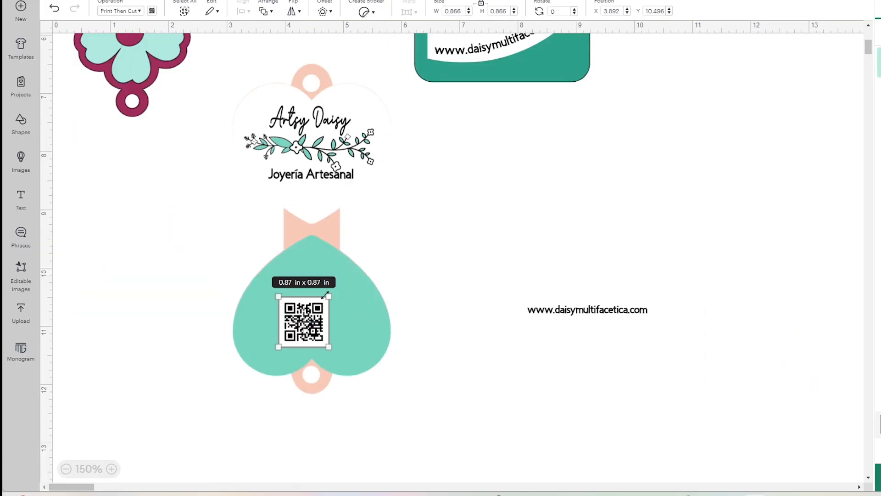
pyautogui.moveTo(331, 307); pyautogui.dragTo(329, 315)
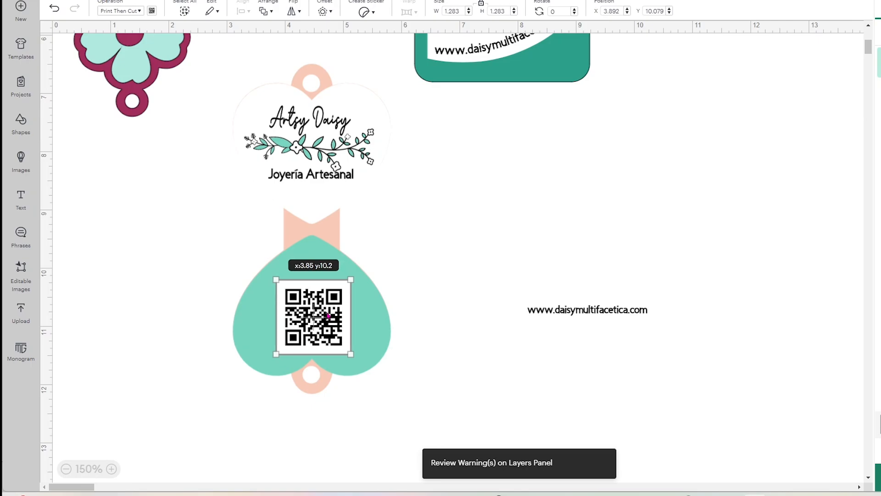
pyautogui.moveTo(351, 280); pyautogui.dragTo(326, 317)
# - Place the web address above the QR code on the teal heart, rotate it 180 degrees and shrink it to fit inside the heart
pyautogui.moveTo(590, 312); pyautogui.dragTo(318, 288)
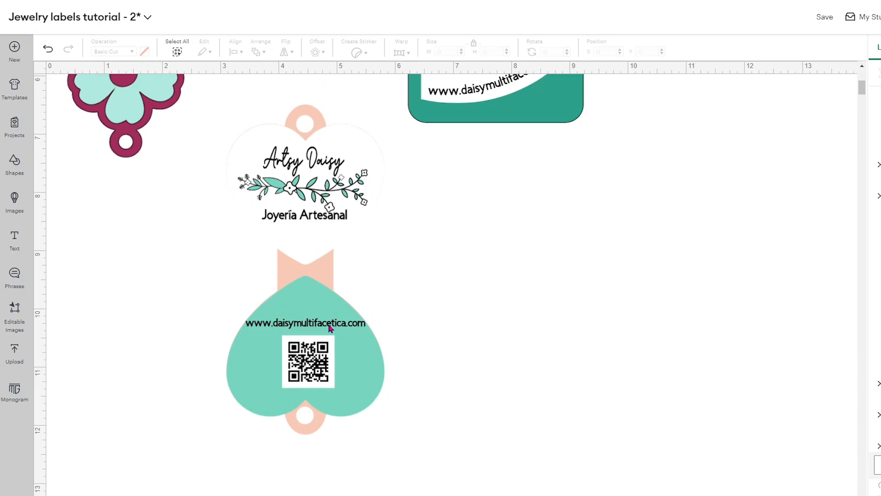
pyautogui.moveTo(329, 328); pyautogui.dragTo(330, 328)
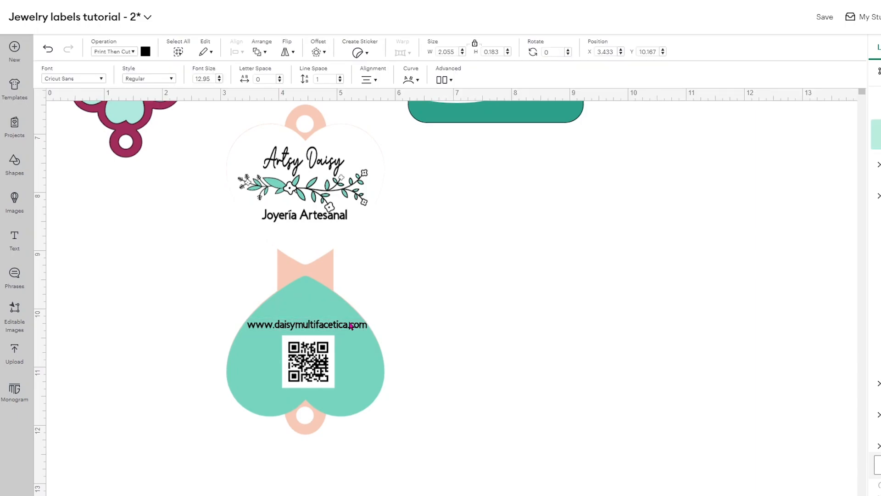
pyautogui.click(549, 52)
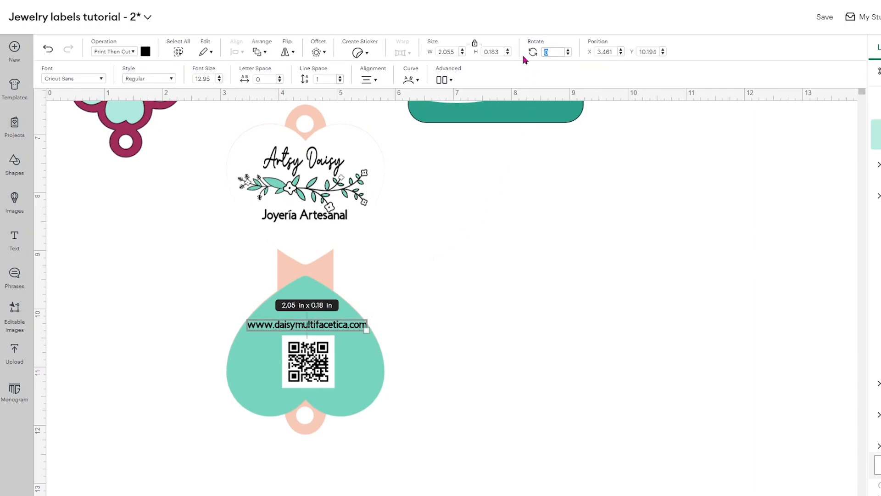
pyautogui.write('180')
pyautogui.press('Return')
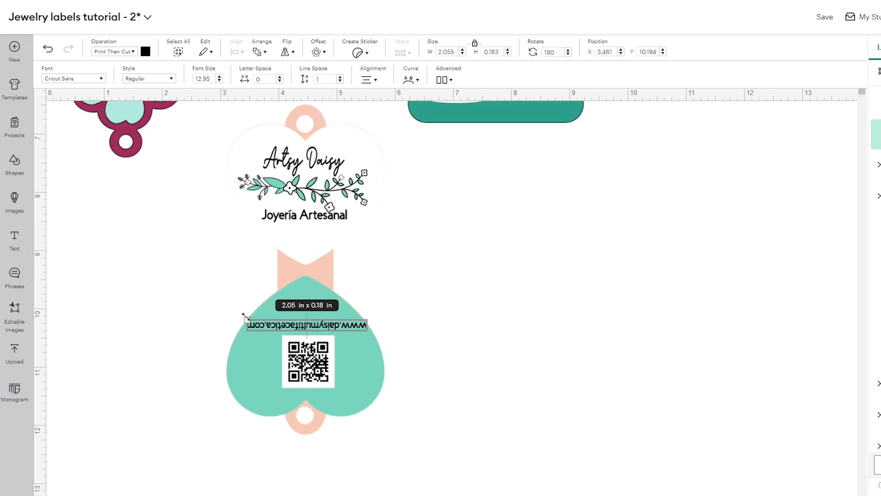
pyautogui.moveTo(245, 316); pyautogui.dragTo(264, 321)
pyautogui.moveTo(335, 327); pyautogui.dragTo(326, 328)
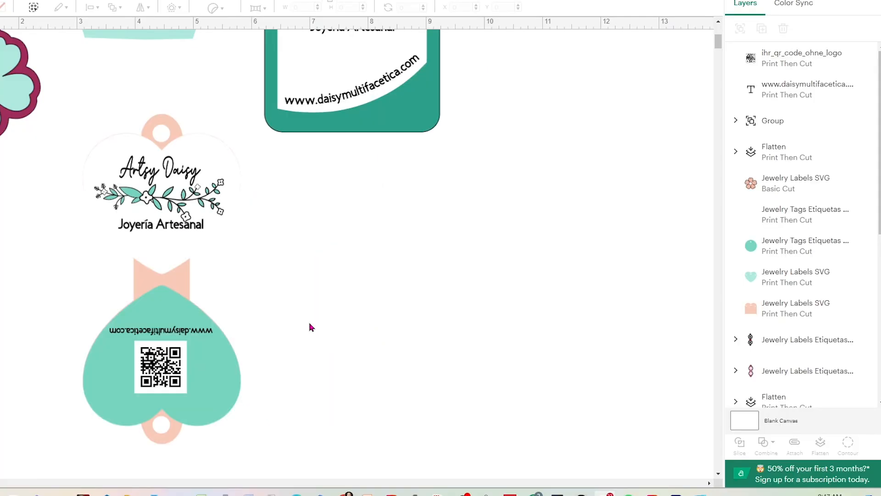
# - Flatten the whole fold-over heart label with its texts, branch and QR code, and shift it up toward the flower label
pyautogui.moveTo(255, 444); pyautogui.dragTo(59, 138)
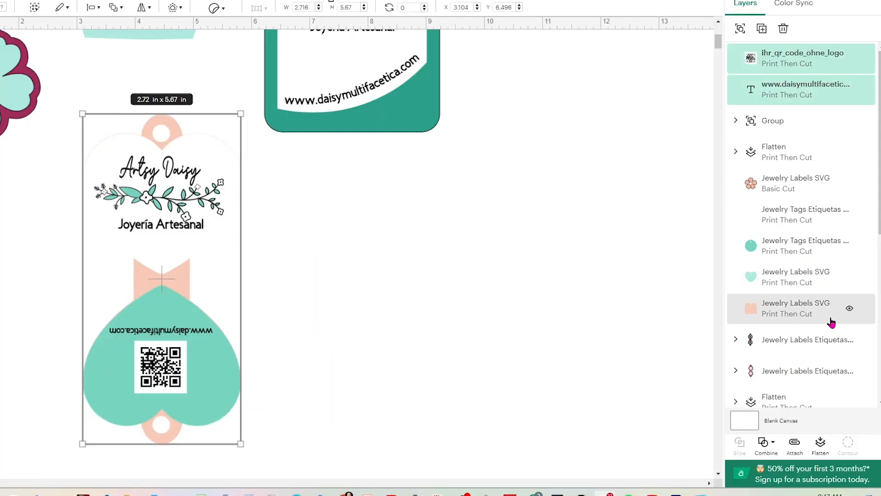
pyautogui.click(821, 452)
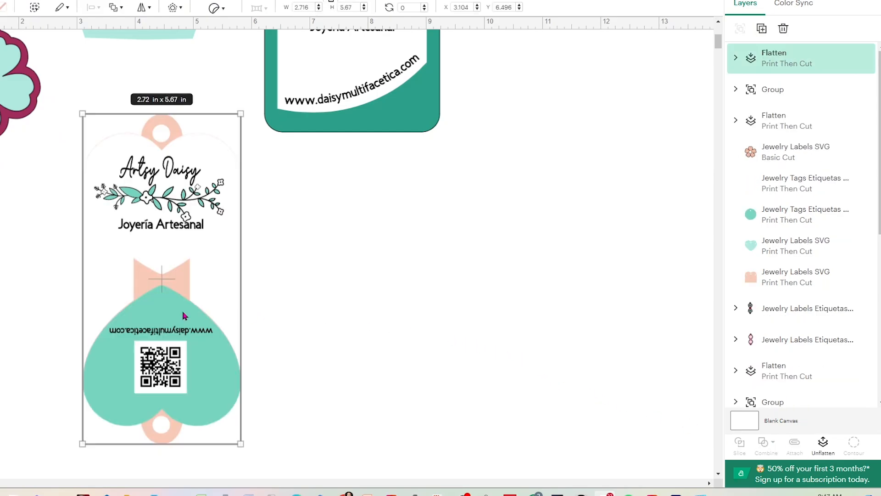
pyautogui.moveTo(183, 314); pyautogui.dragTo(161, 275)
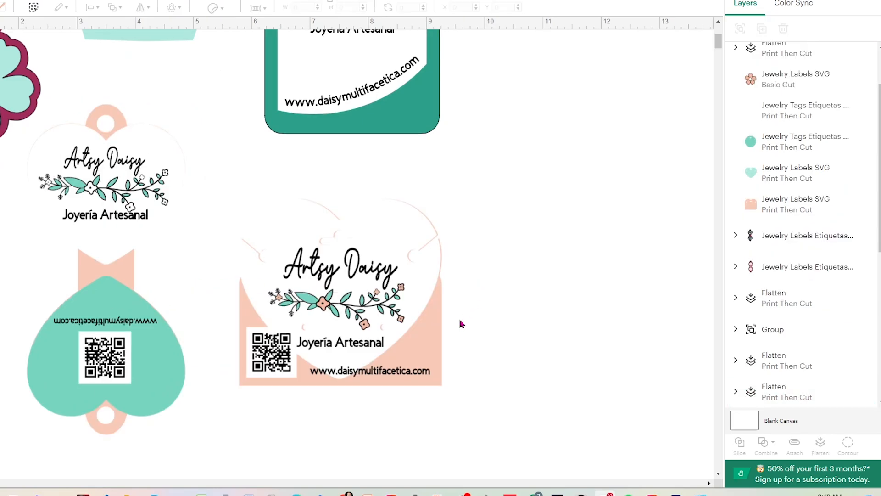
# - Move the flattened large heart display card with the QR code closer to the fold-over heart label
pyautogui.moveTo(391, 329); pyautogui.dragTo(371, 291)
pyautogui.click(266, 394)
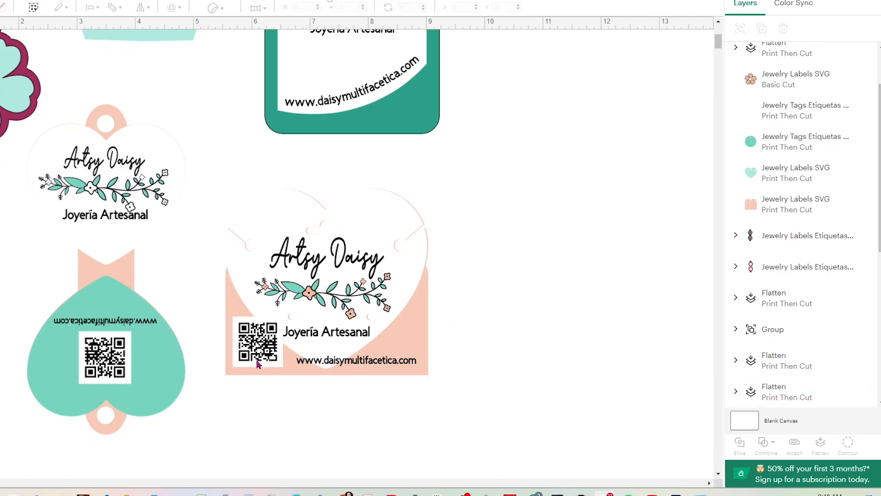
pyautogui.click(369, 292)
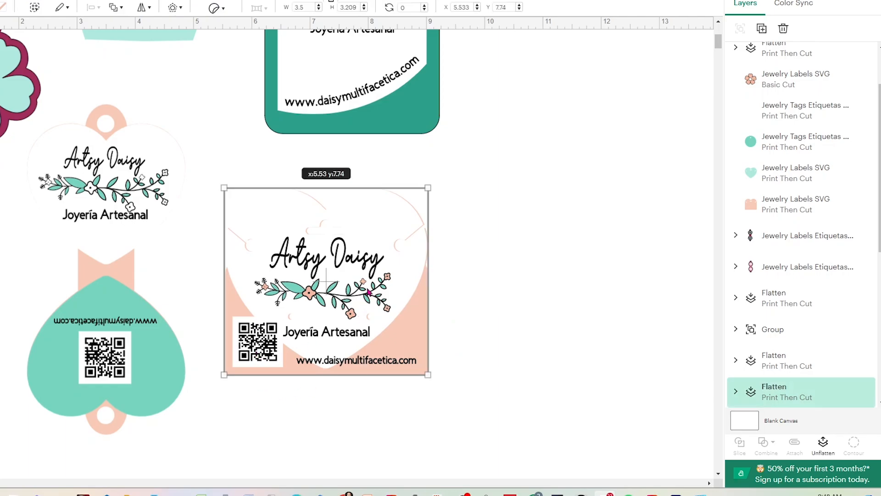
pyautogui.scroll(5, 509, 179)
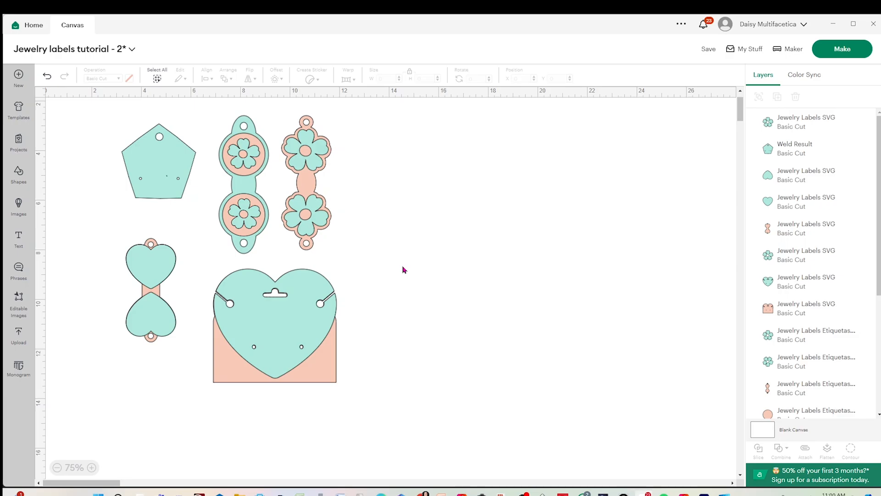
# - Send the Basic Cut label project to be made on the mats and set the base material to Medium Cardstock – 80 lb (216 gsm)
pyautogui.click(835, 50)
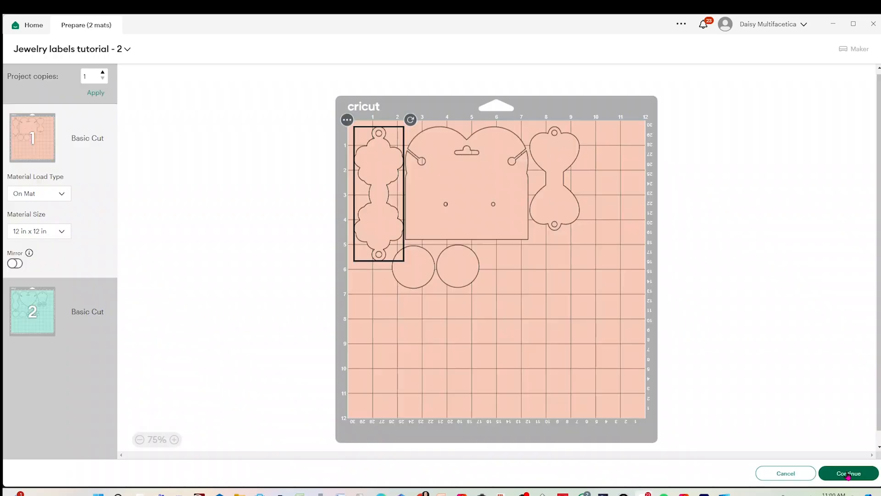
pyautogui.click(846, 473)
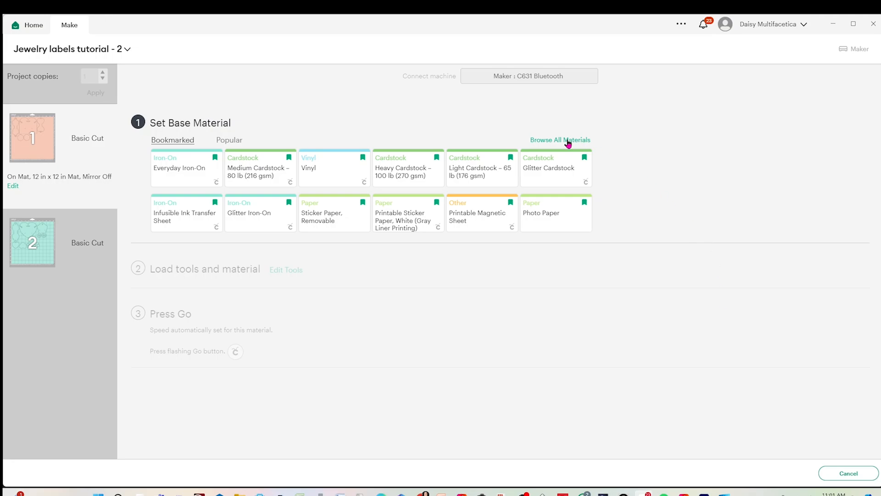
pyautogui.click(272, 184)
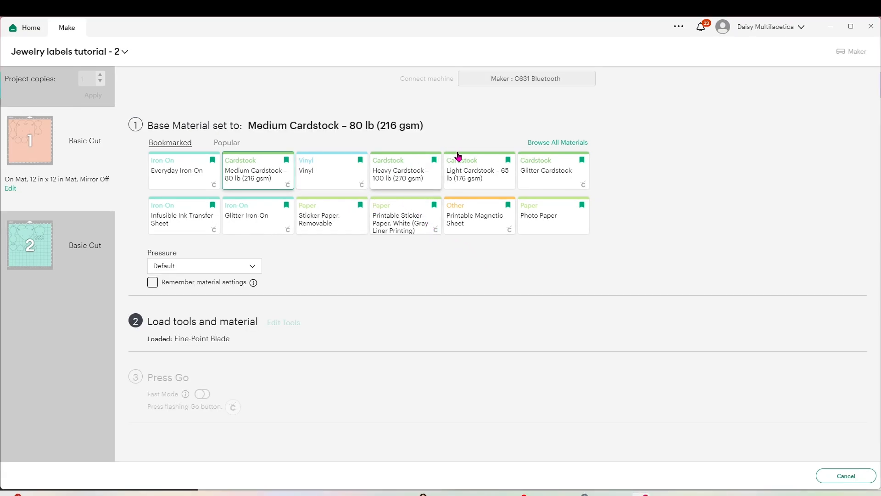
# - Browse all compatible materials and search them for "cardstock"
pyautogui.click(560, 146)
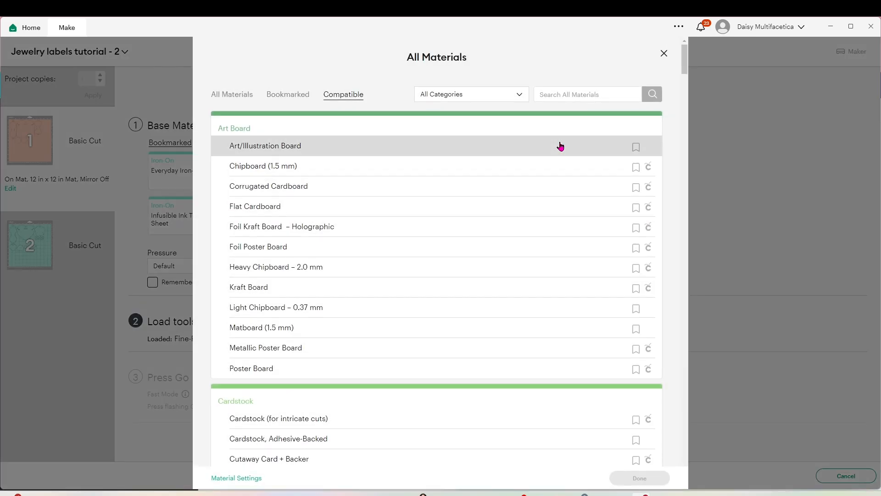
pyautogui.click(565, 96)
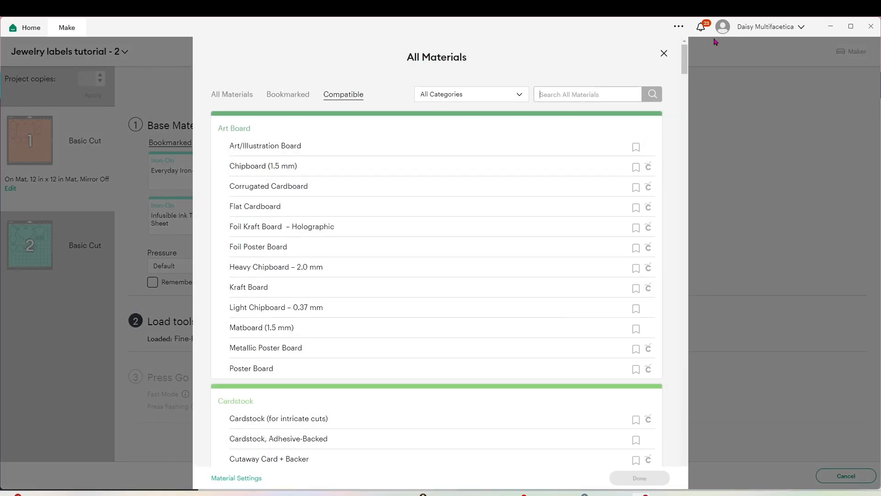
pyautogui.write('cardstock')
pyautogui.press('Return')
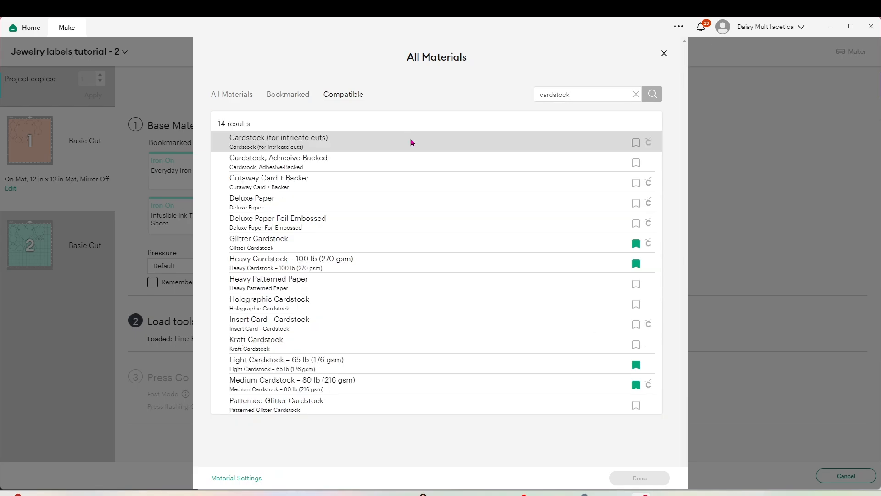